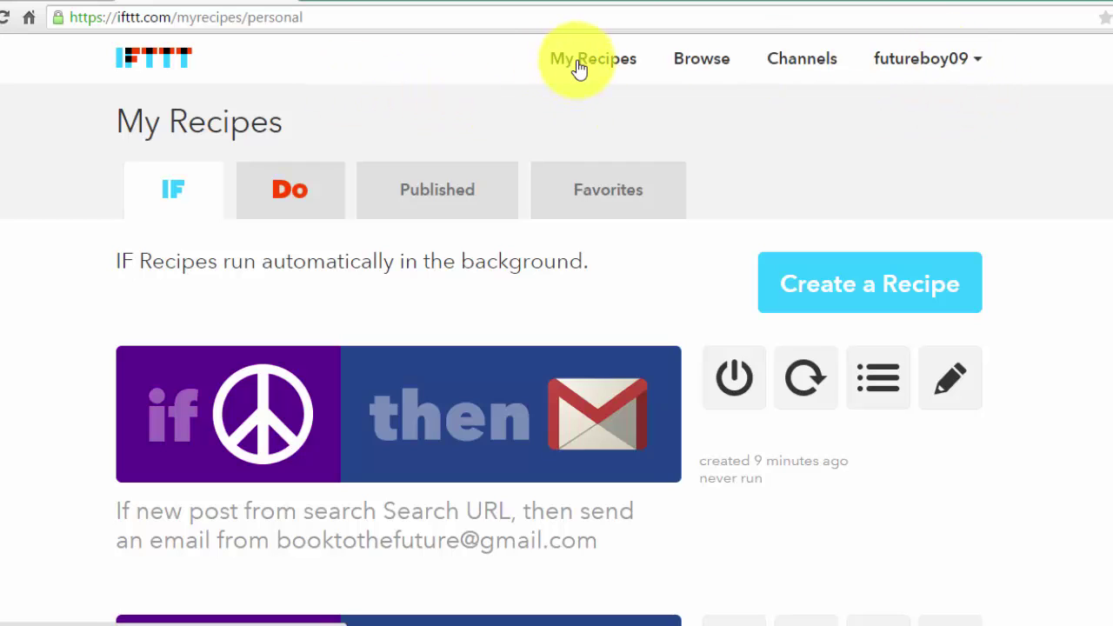
- Create a new recipe and pick the Craigslist tile as its 'this' trigger channel
left_click(865, 293)
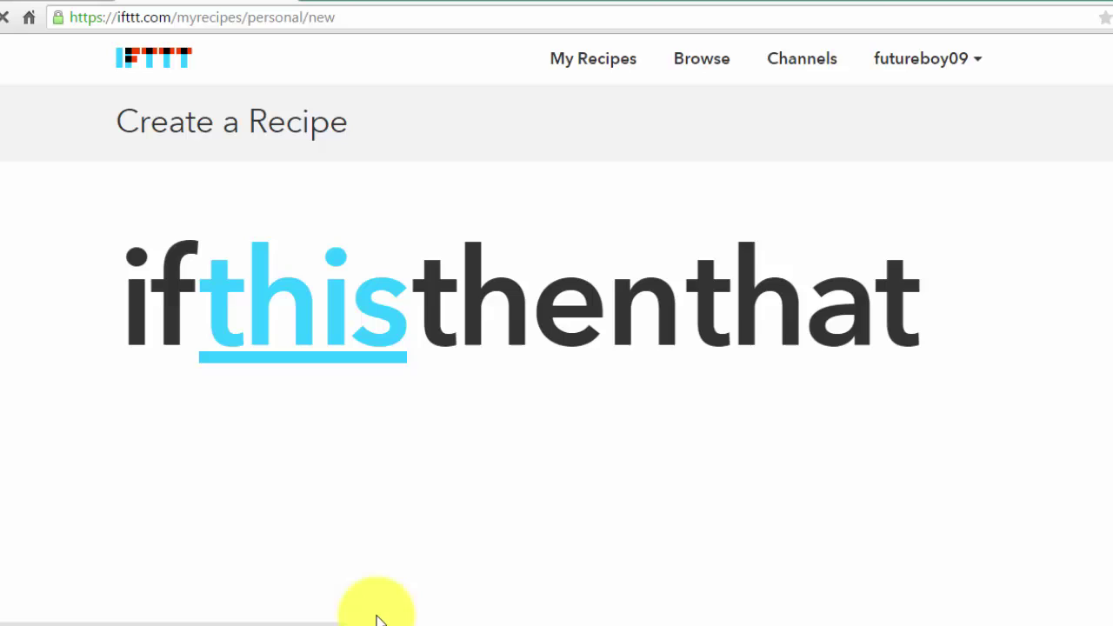
left_click(300, 328)
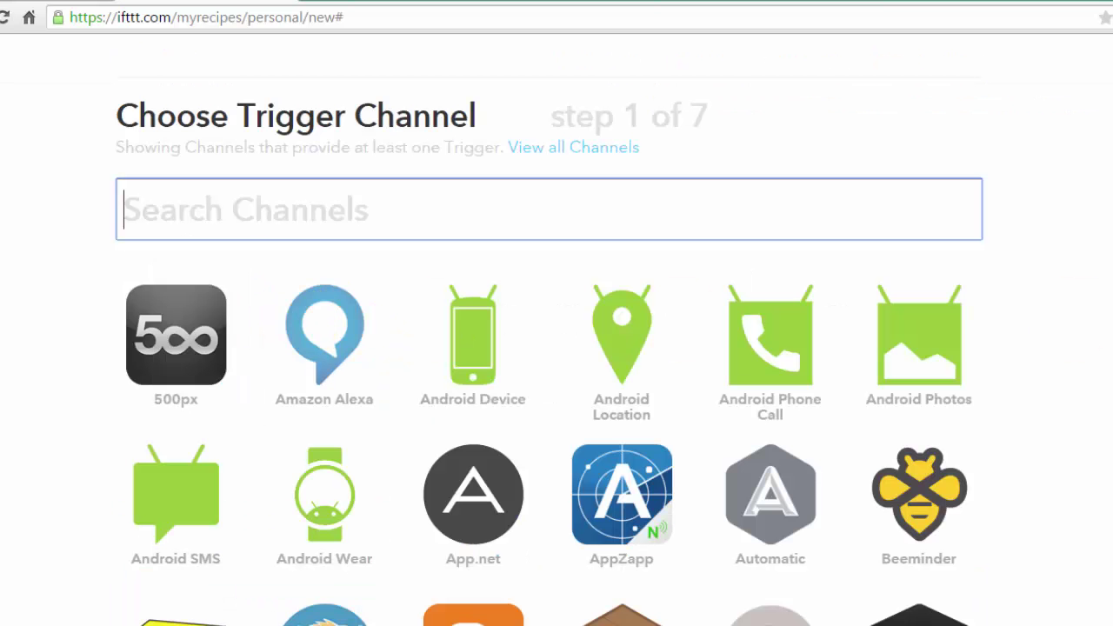
scroll(549, 348, "down", 4)
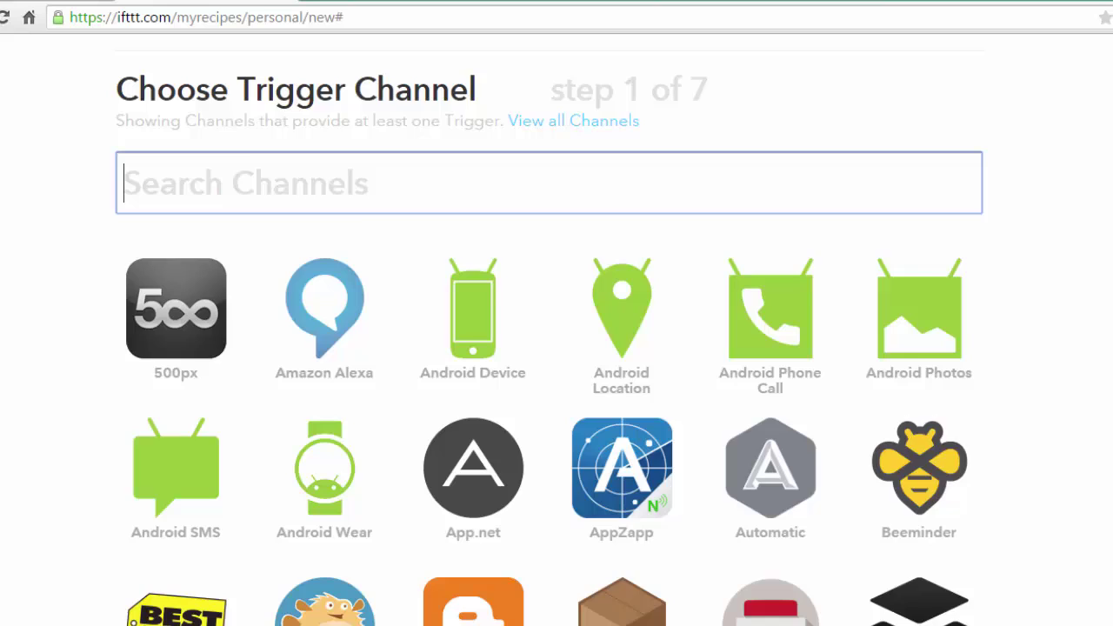
scroll(664, 438, "down", 1)
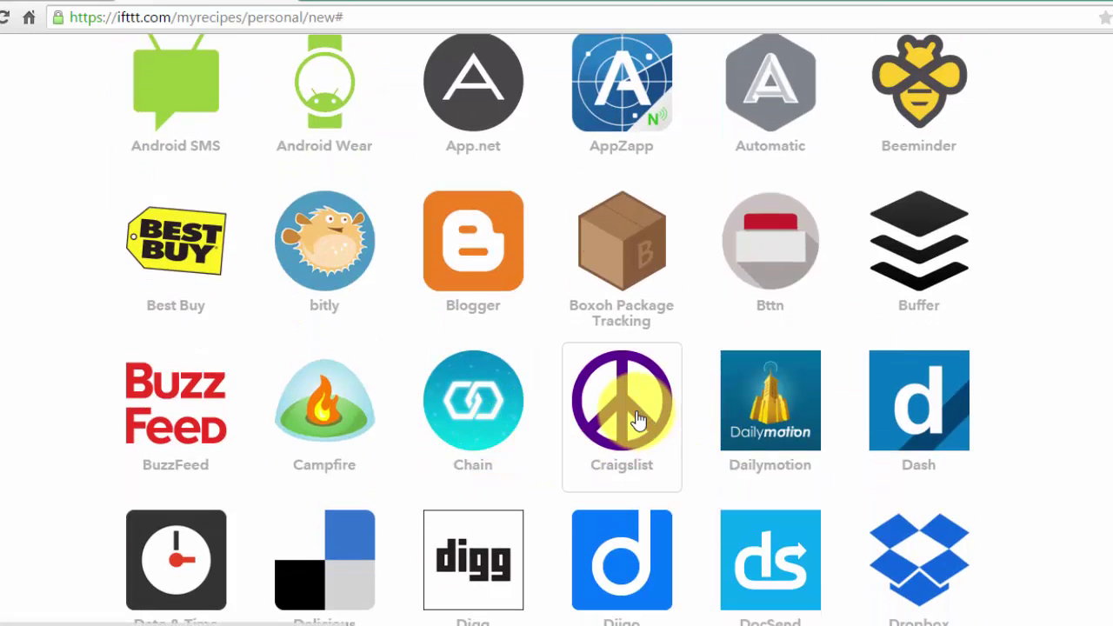
left_click(639, 420)
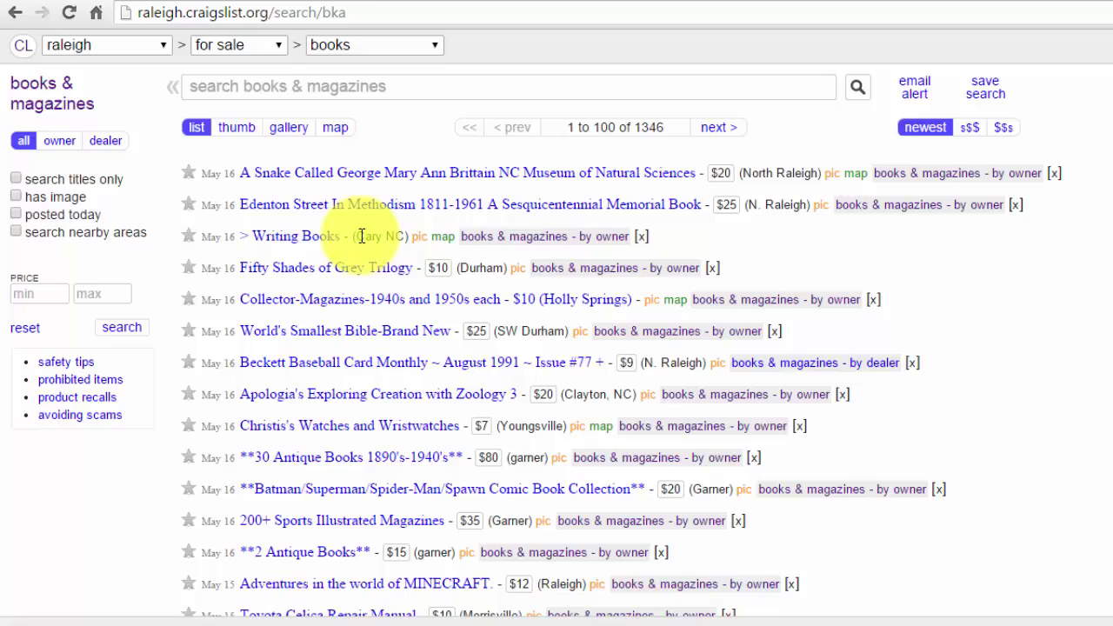
- Copy the Raleigh books for-sale search URL (raleigh.craigslist.org/search/bka) and return to IFTTT
left_click(363, 12)
key("ctrl+c")
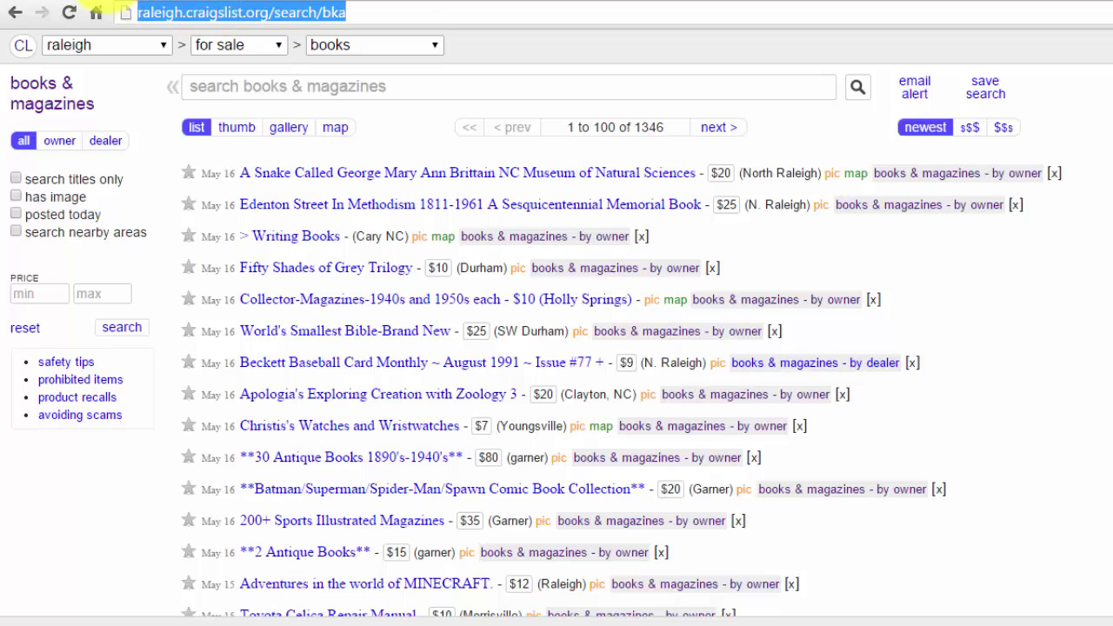
left_click(119, 2)
- Paste the Raleigh books search URL into Search results URL and create the trigger
left_click(295, 262)
key("ctrl+v")
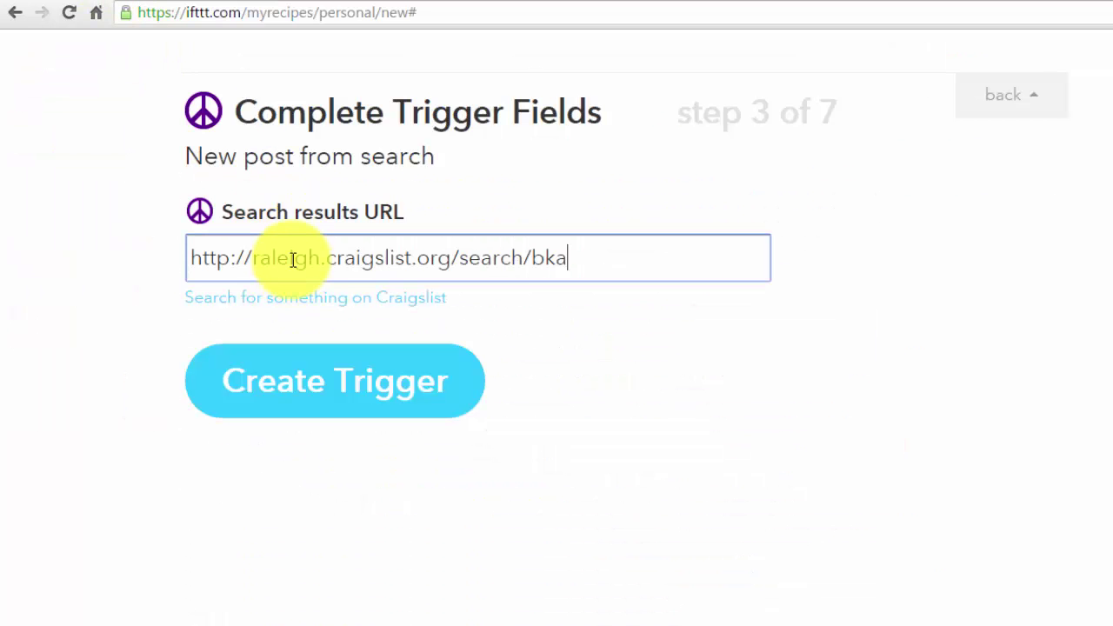
left_click(342, 392)
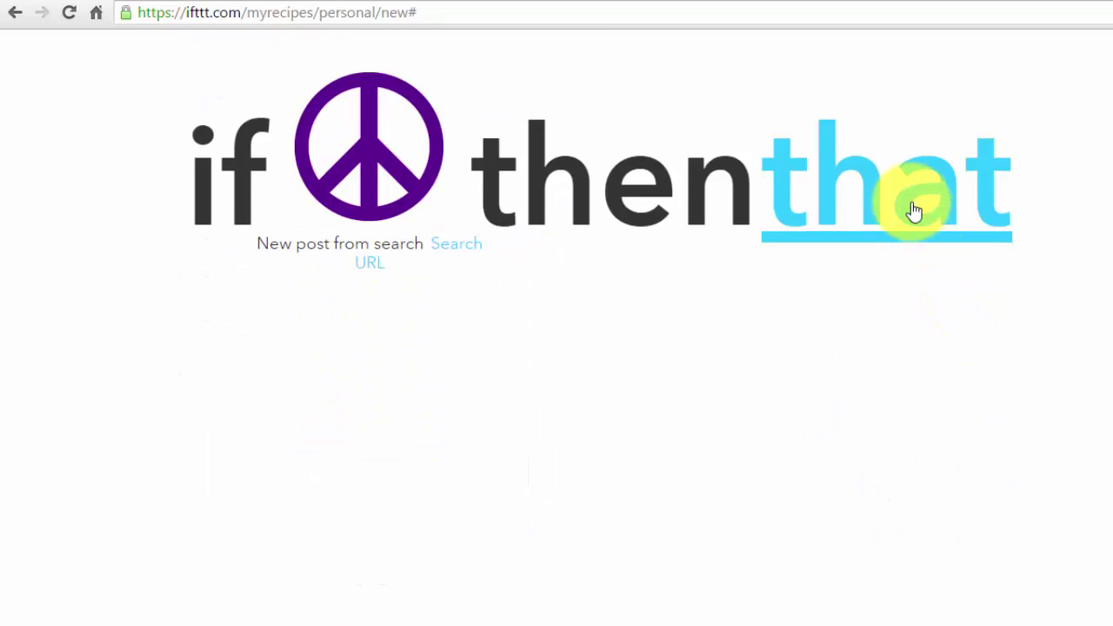
- Choose Gmail's Send an email as the recipe's 'that' action
left_click(913, 206)
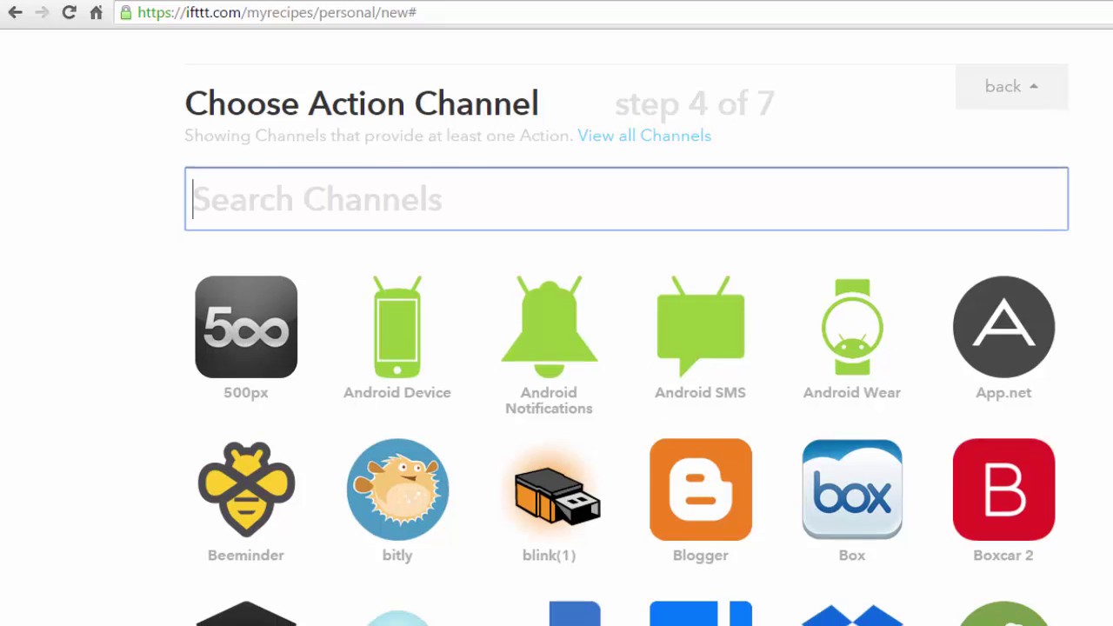
scroll(713, 491, "down", 8)
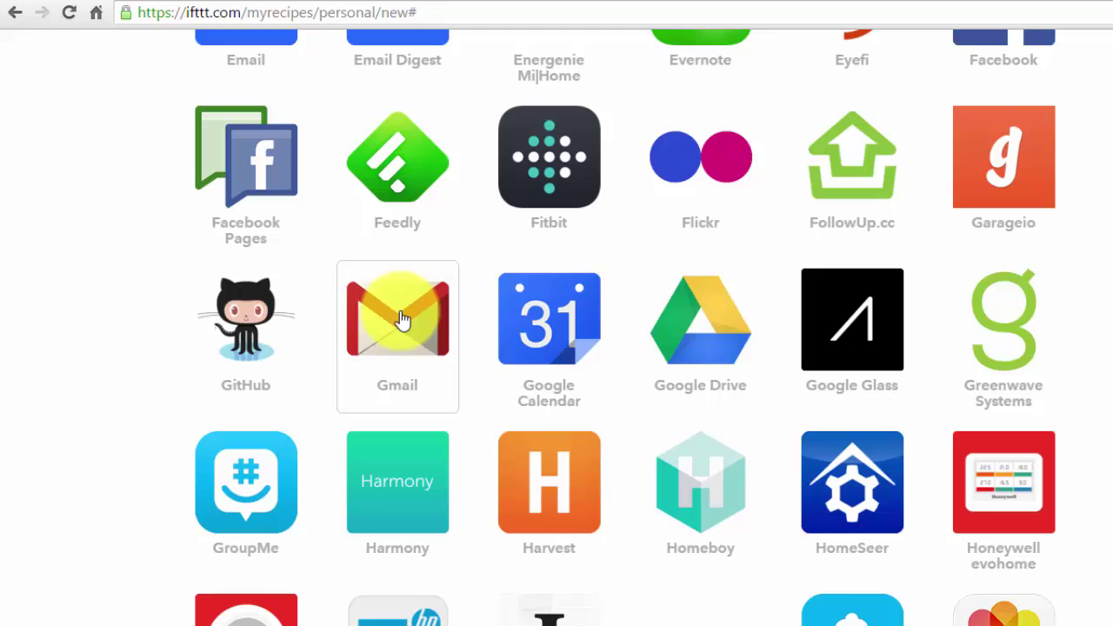
left_click(402, 320)
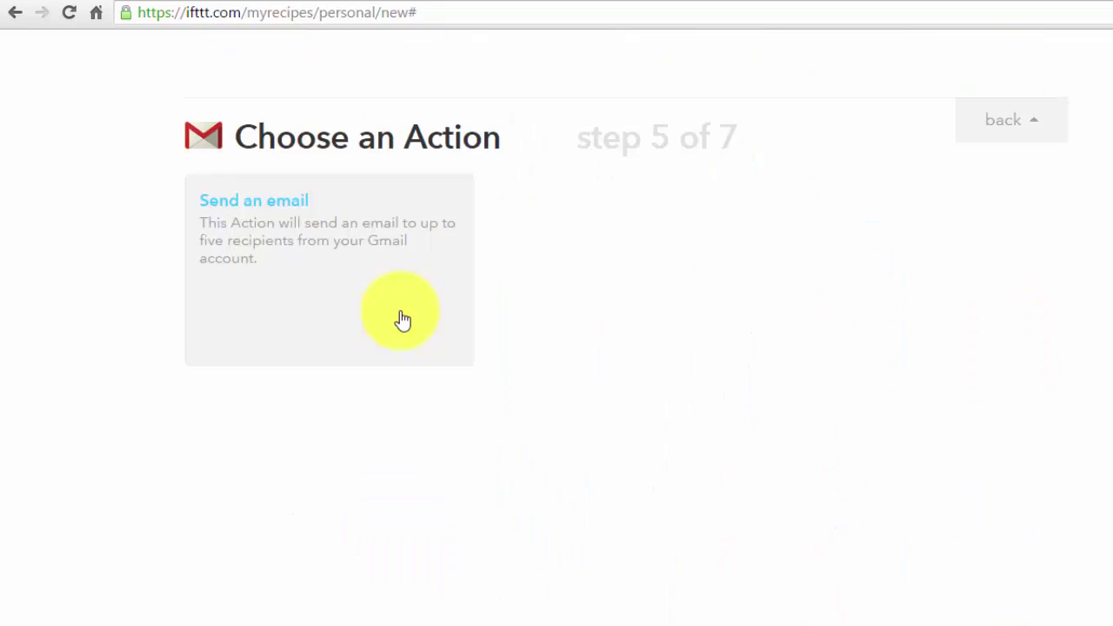
left_click(287, 189)
- Enter the Gmail recipient address as To address, then create the action and the recipe
left_click(315, 245)
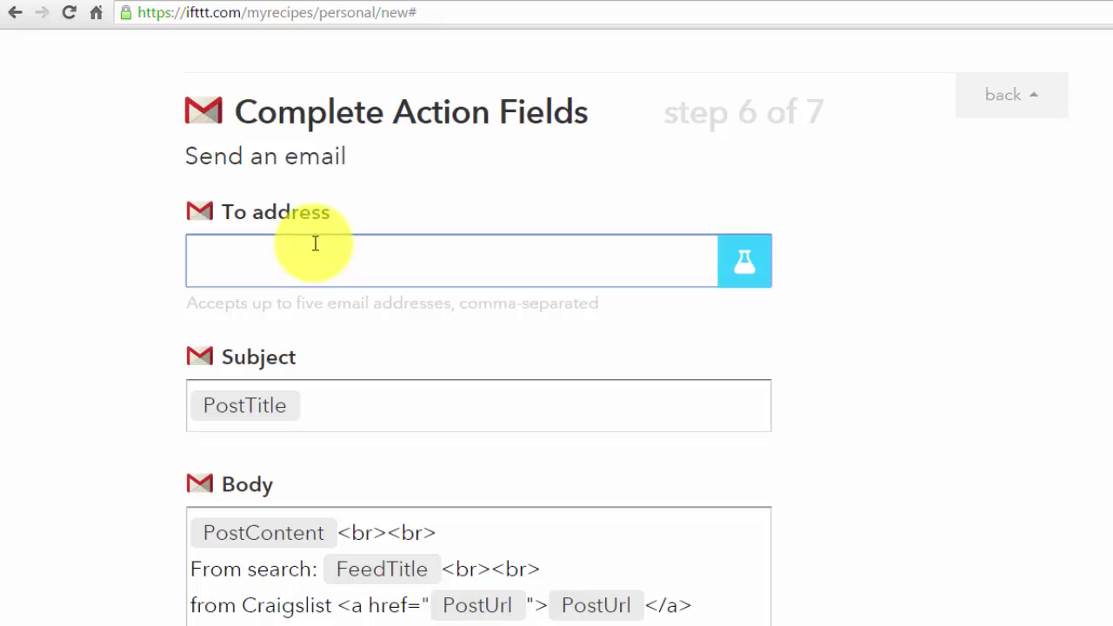
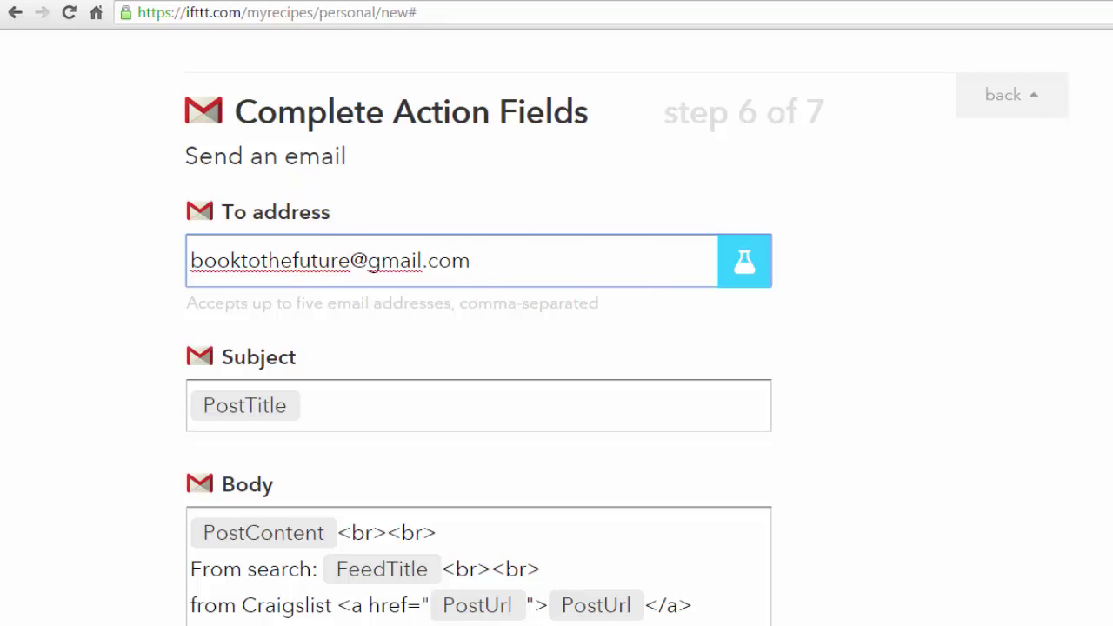
scroll(423, 495, "down", 6)
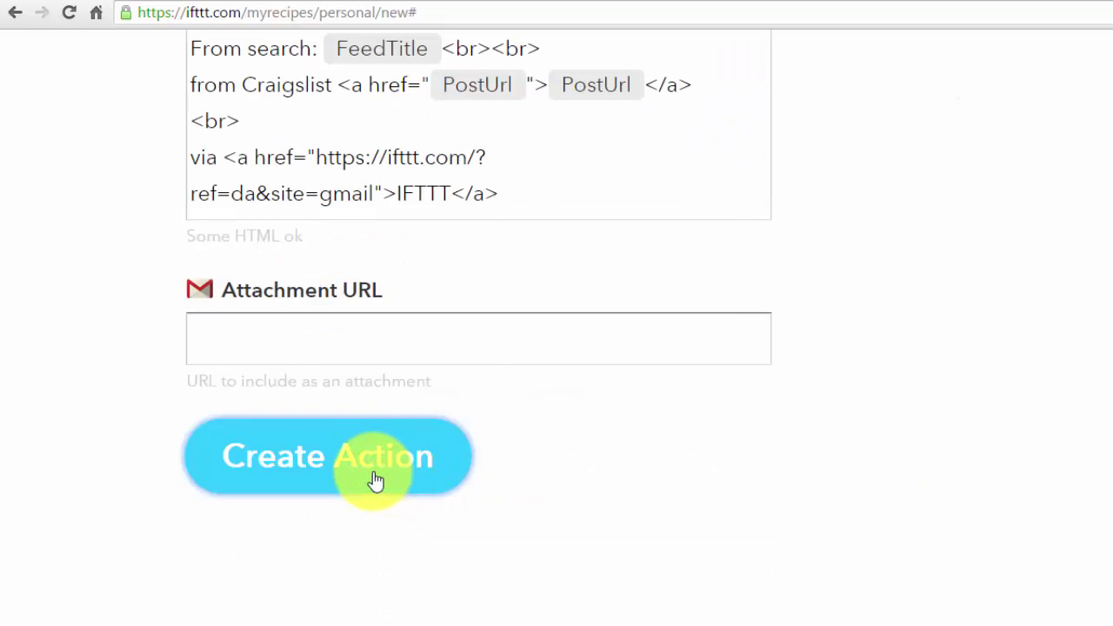
left_click(374, 481)
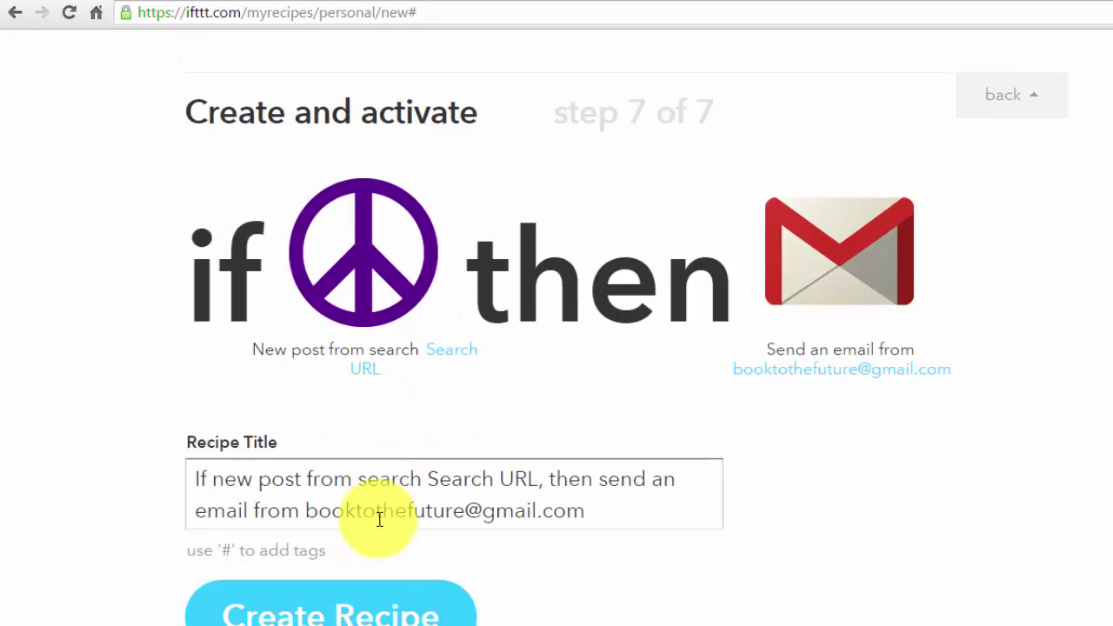
left_click(381, 614)
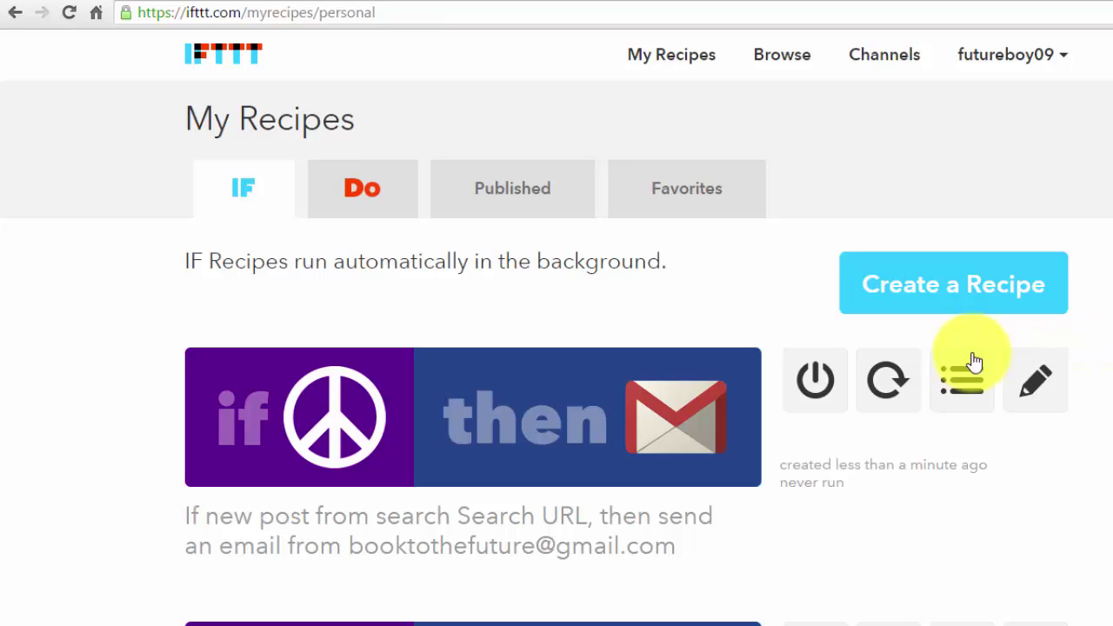
- Start a second recipe with Craigslist as trigger channel and return to the Raleigh Craigslist home page
left_click(946, 292)
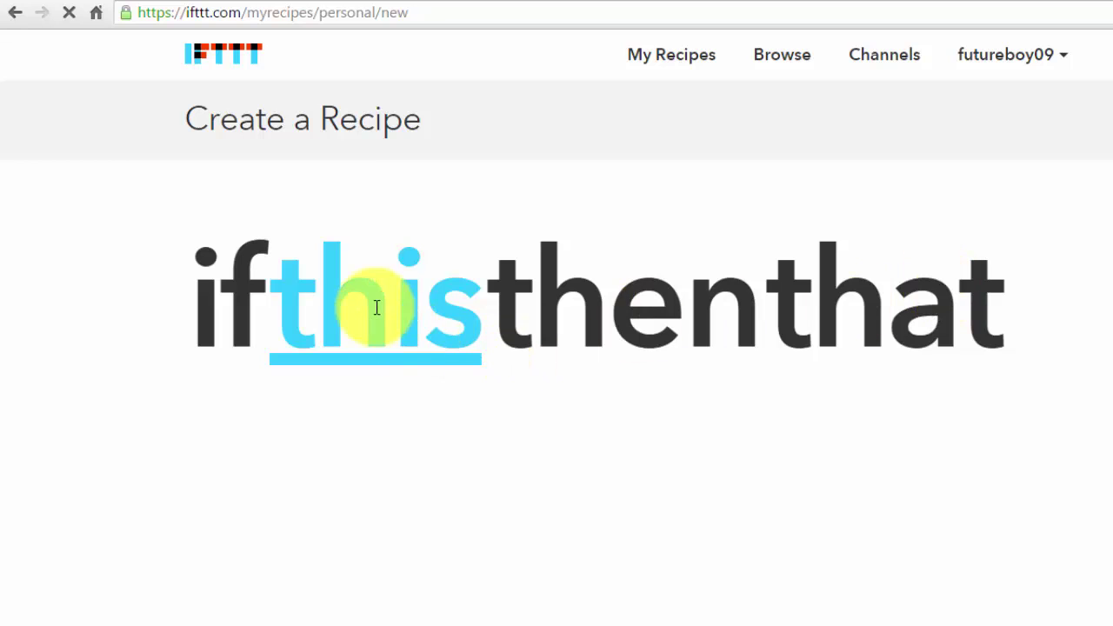
left_click(376, 305)
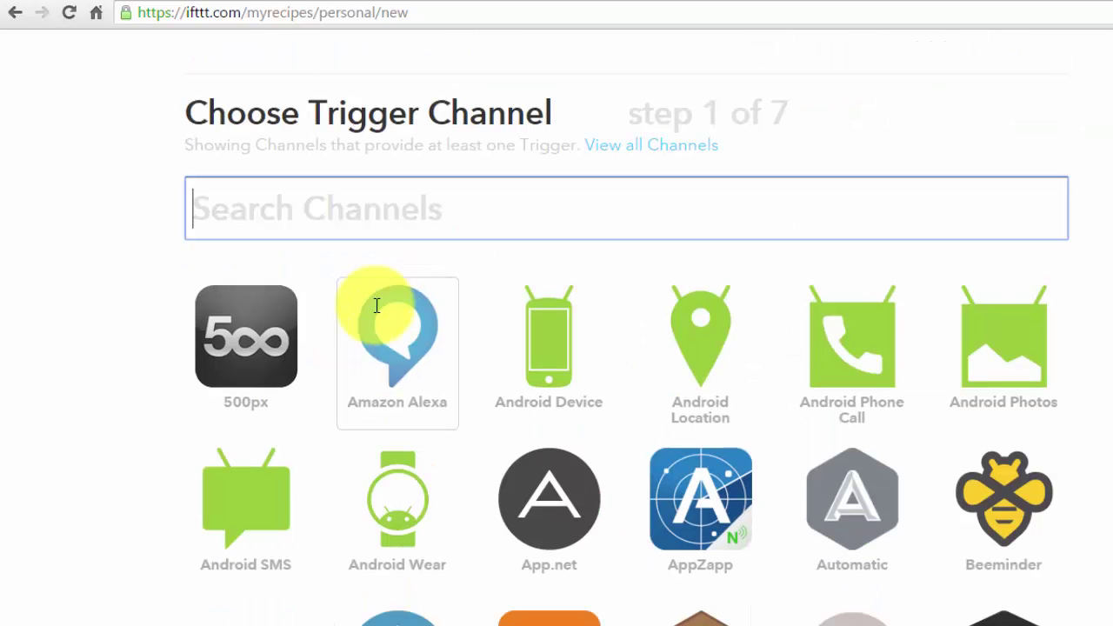
scroll(939, 361, "down", 4)
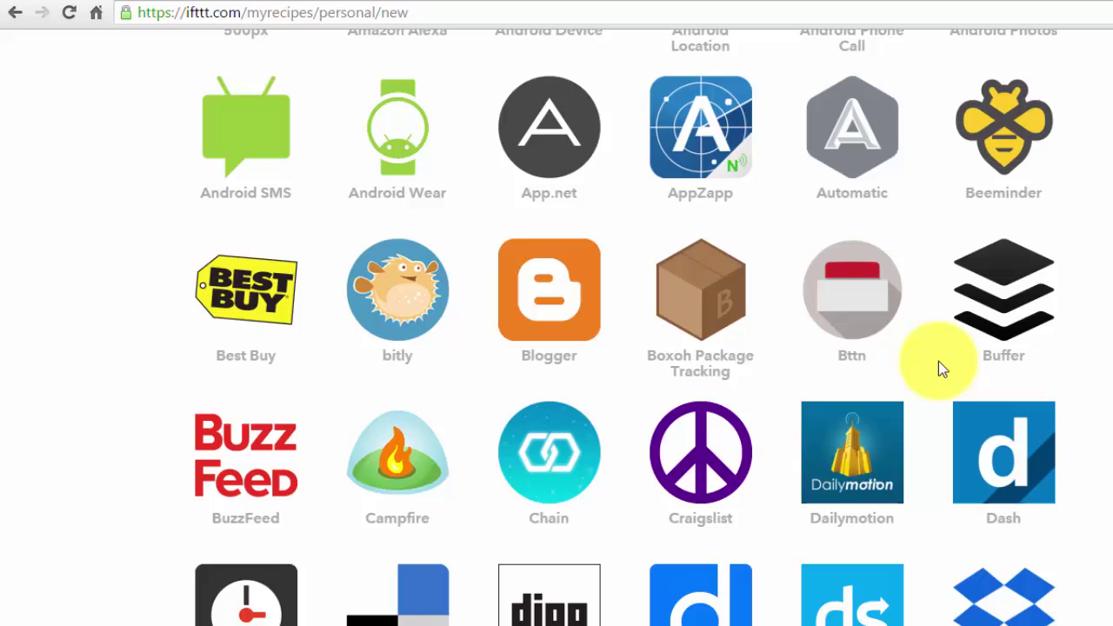
left_click(713, 448)
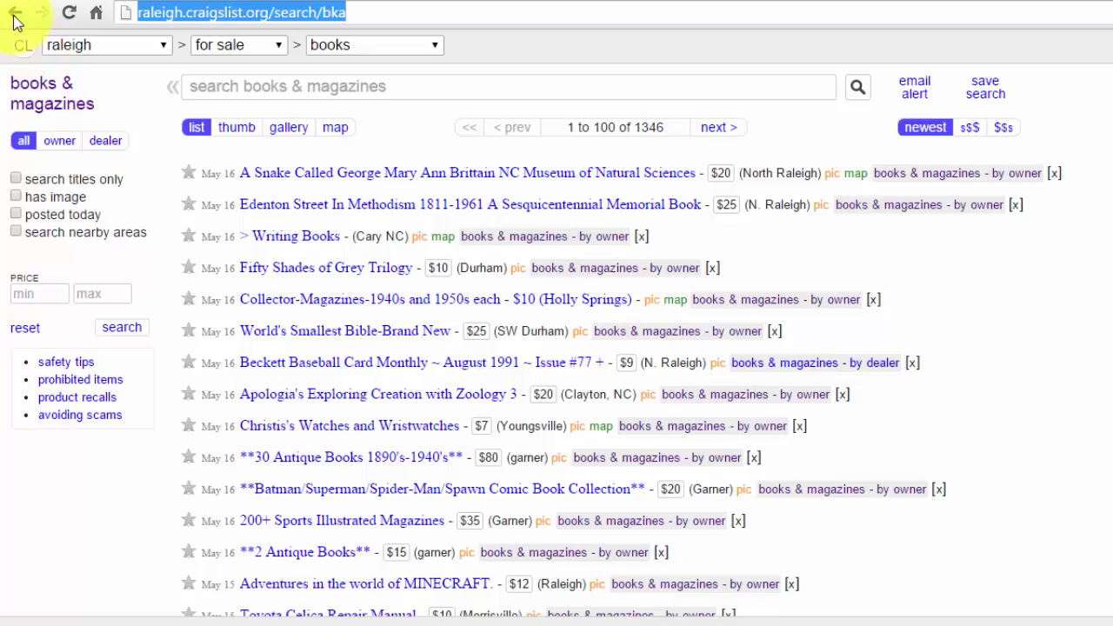
left_click(15, 20)
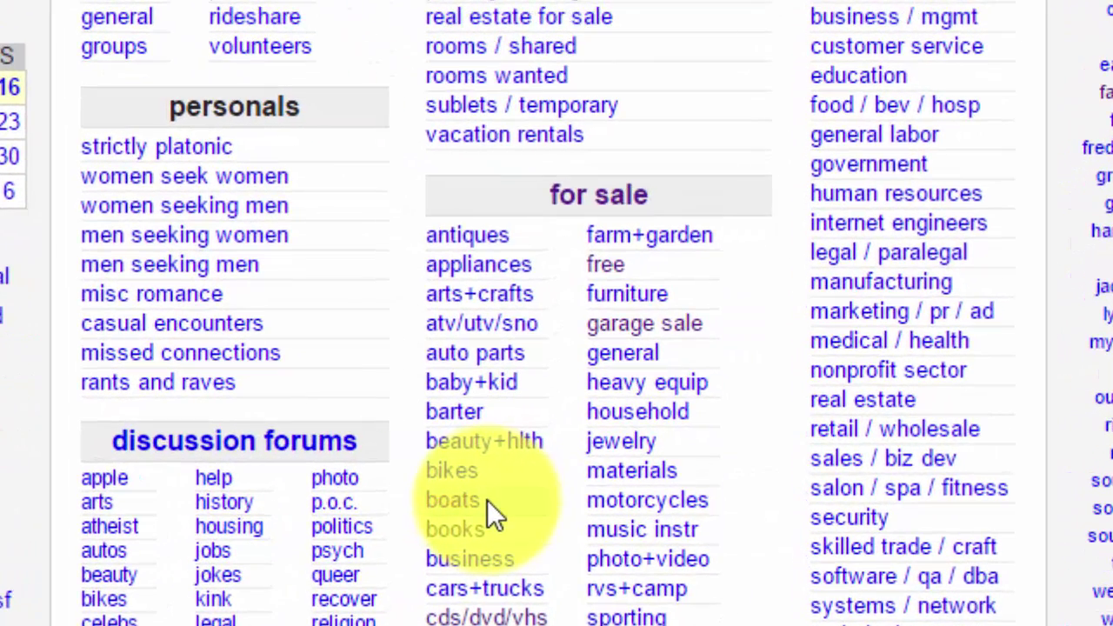
- Search Raleigh's free stuff listings for 'books'
left_click(604, 268)
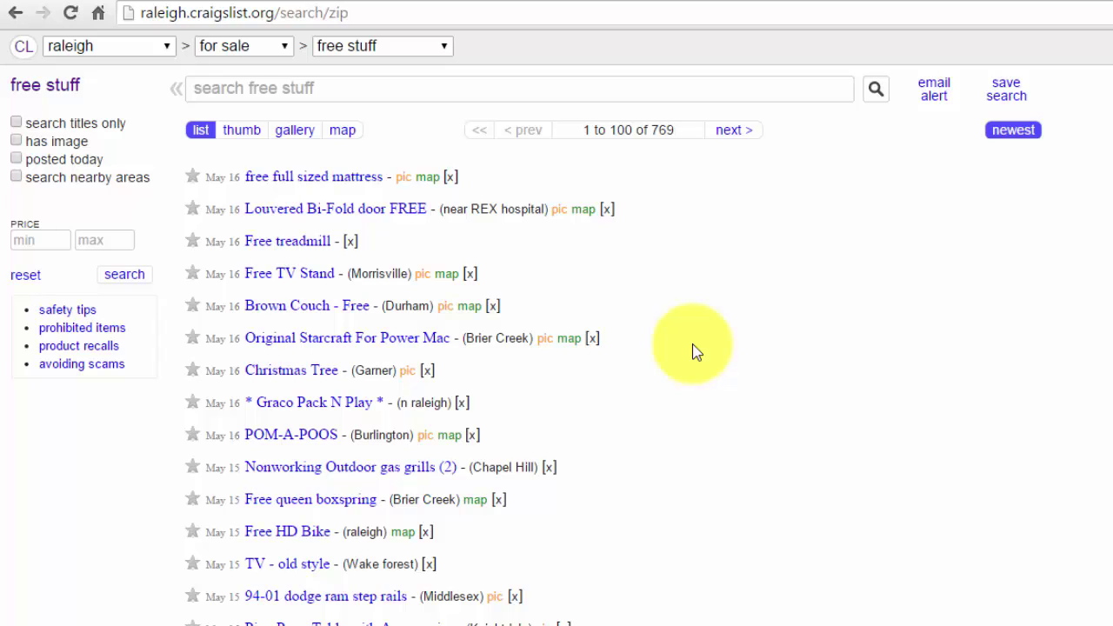
left_click(376, 87)
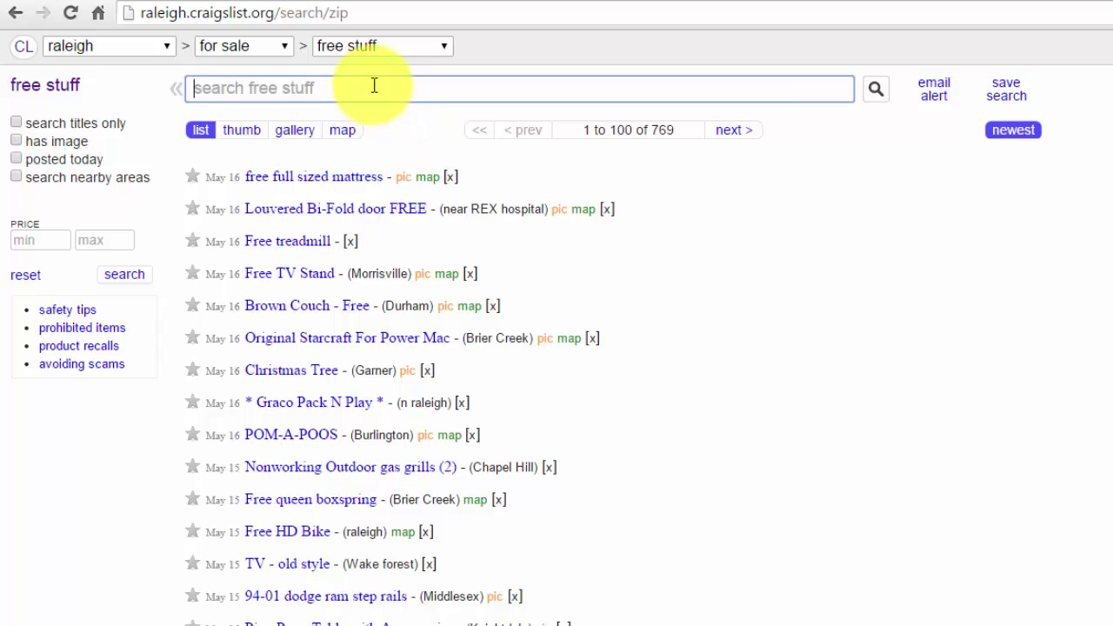
type("books")
key("Return")
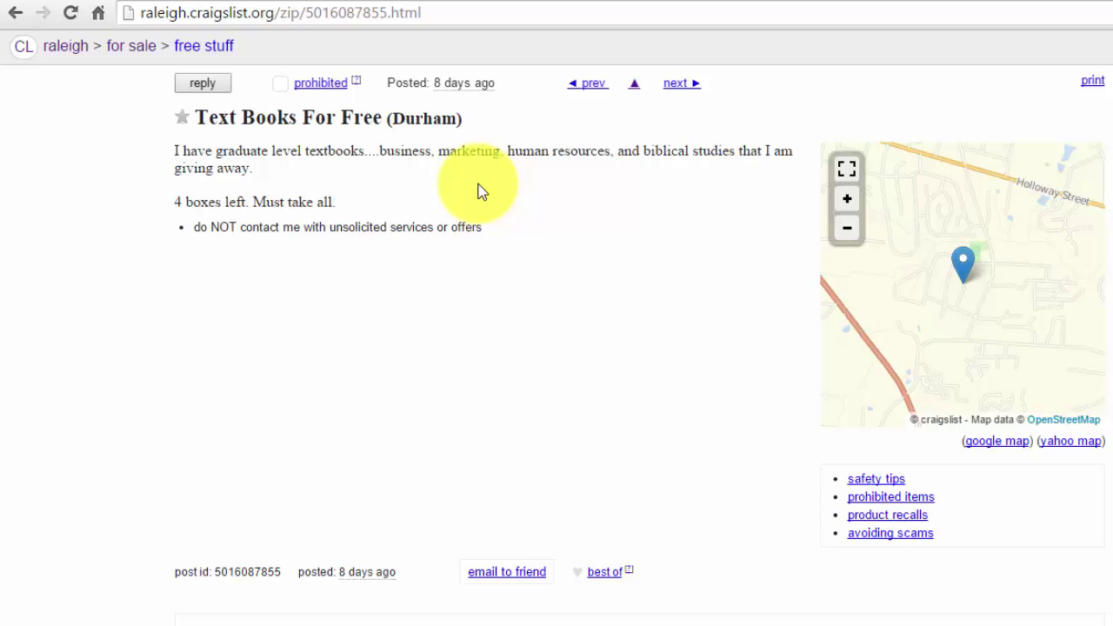
- Re-run the free stuff 'books' search and copy its results page URL
left_click(14, 15)
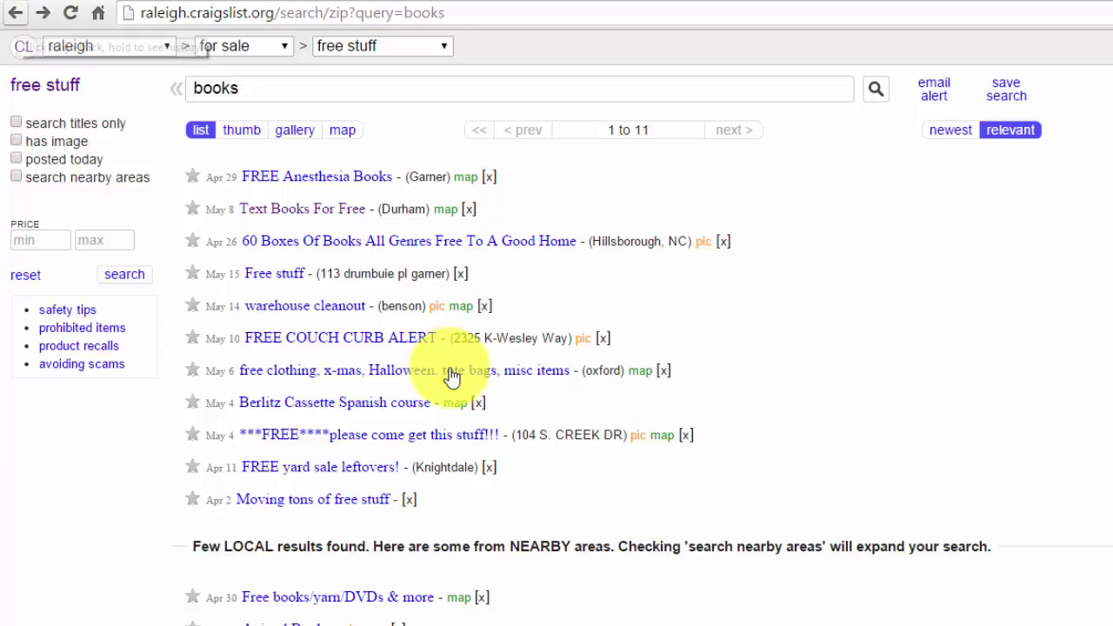
left_click(266, 92)
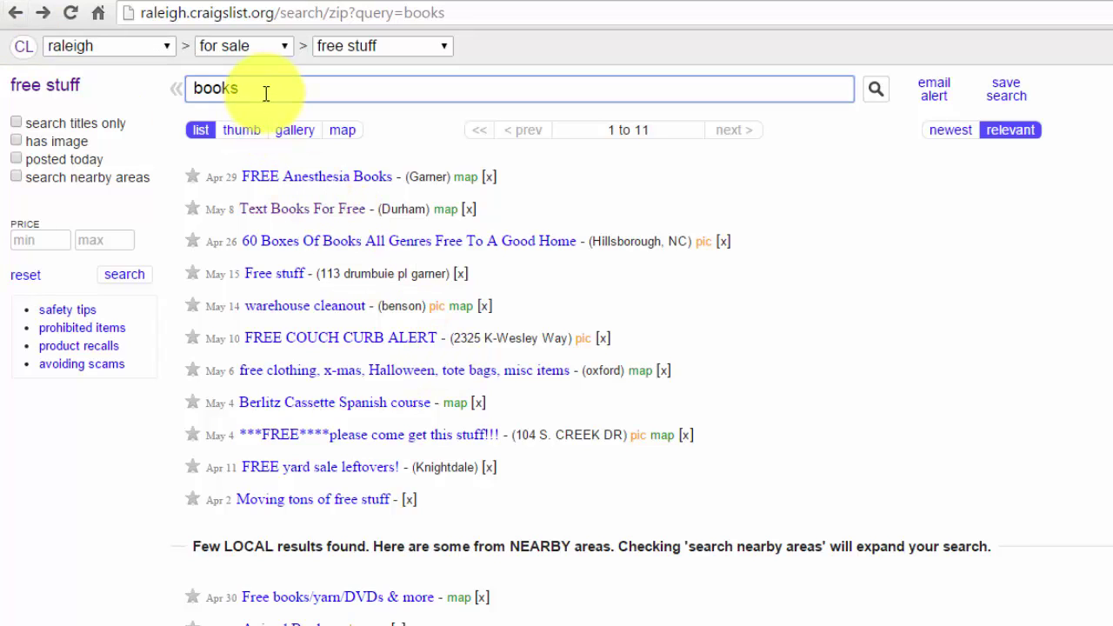
left_click_drag(267, 93, 162, 74)
type("b")
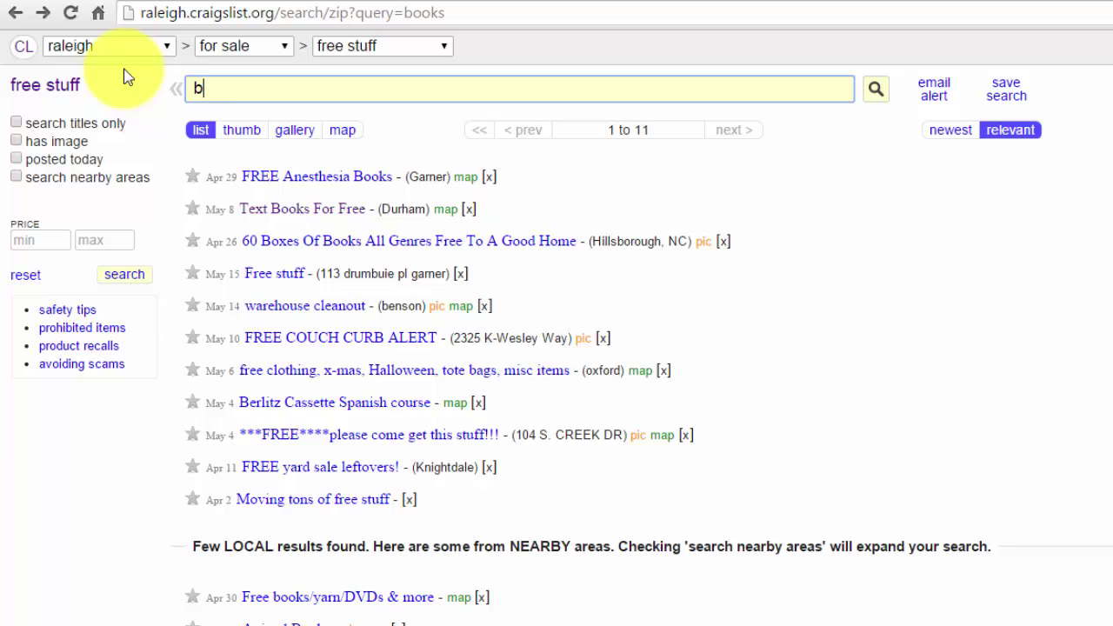
type("ooks")
key("Return")
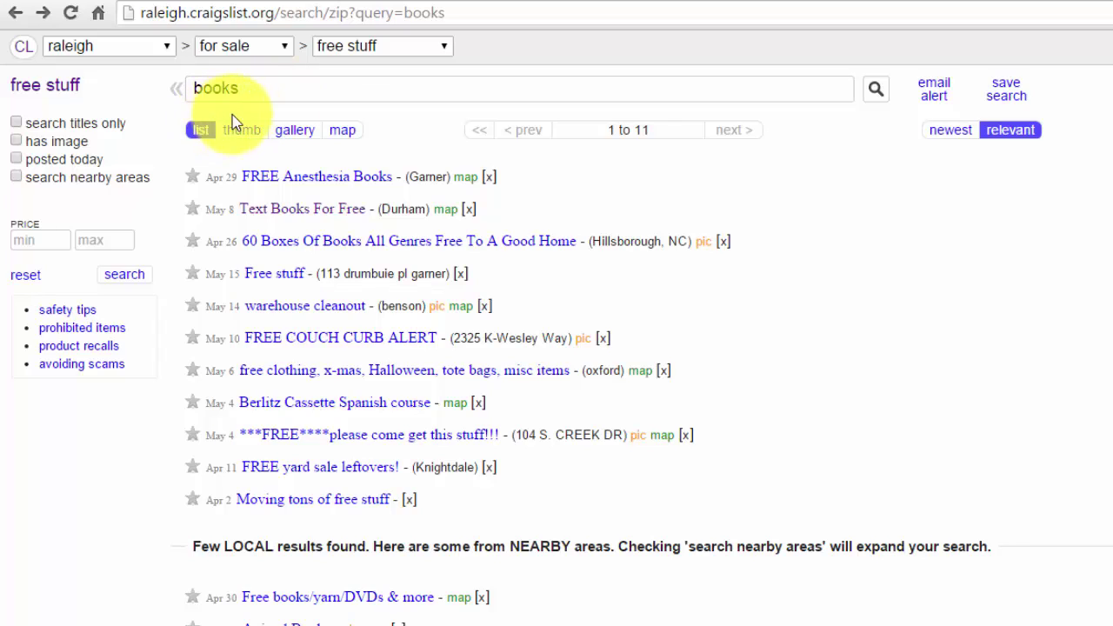
left_click(517, 15)
key("ctrl+c")
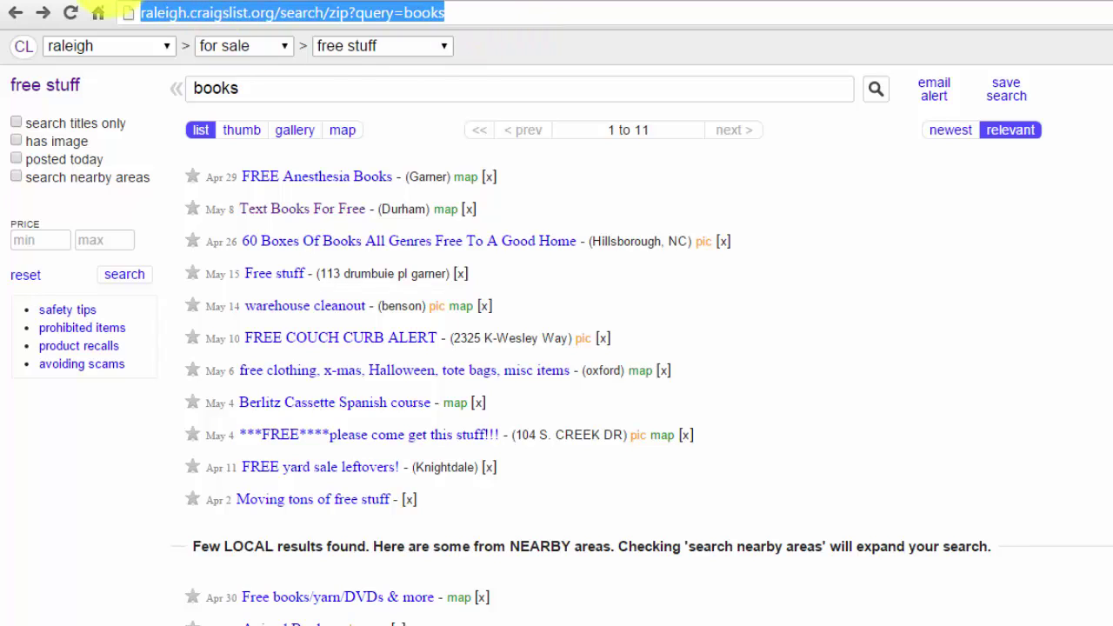
- Choose the 'New post from search' trigger and paste the free-stuff books search URL
left_click(191, 0)
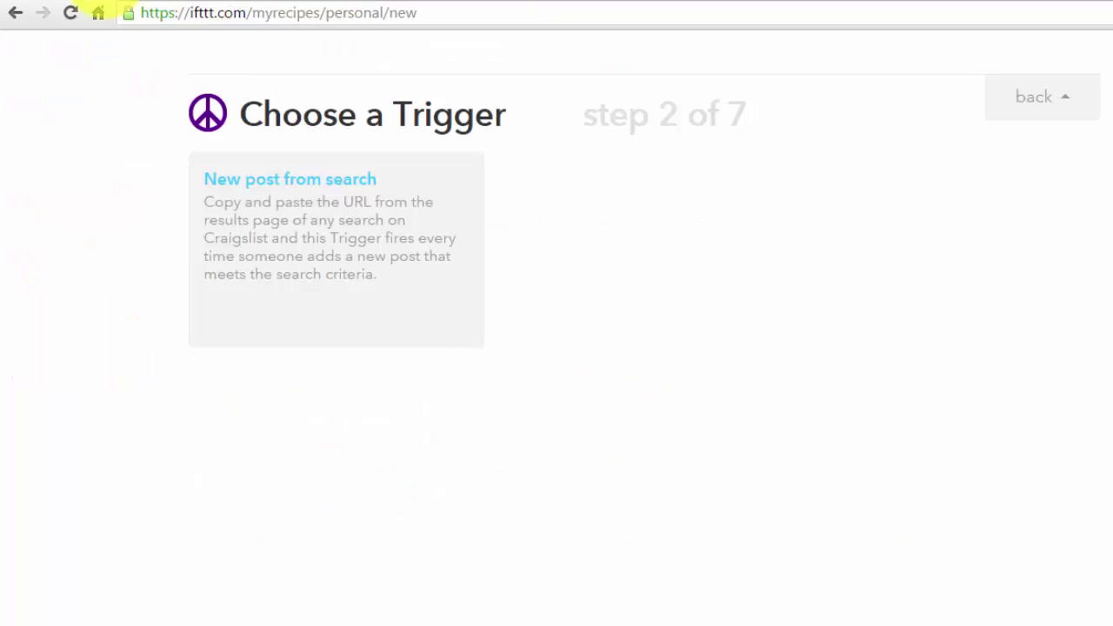
left_click(334, 186)
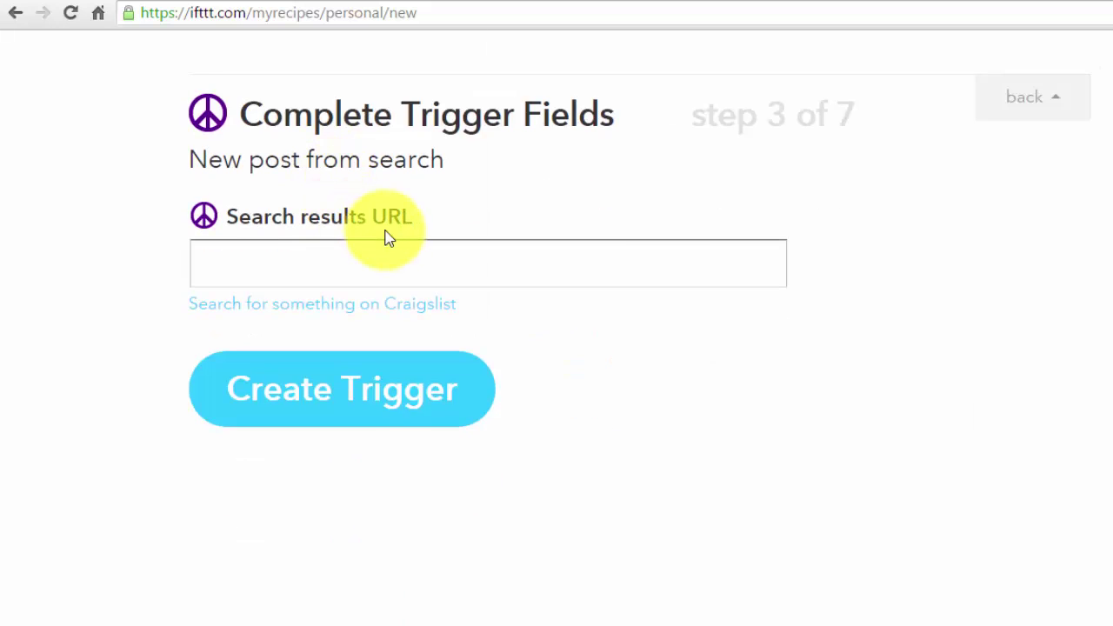
left_click(391, 262)
key("ctrl+v")
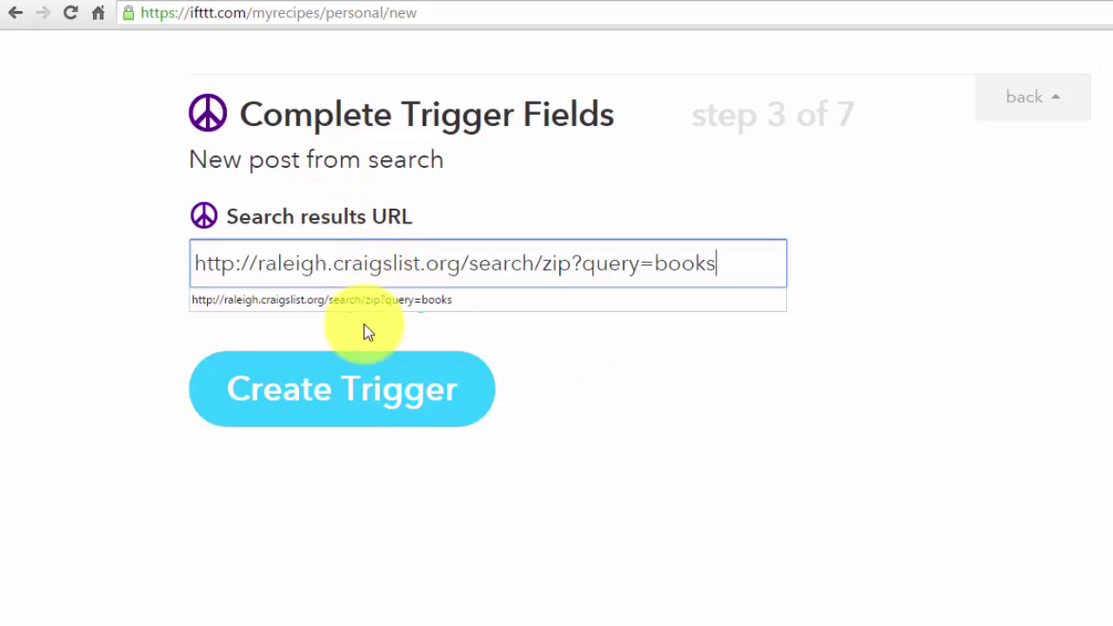
- Create the trigger and choose Gmail's Send an email as the action
left_click(365, 405)
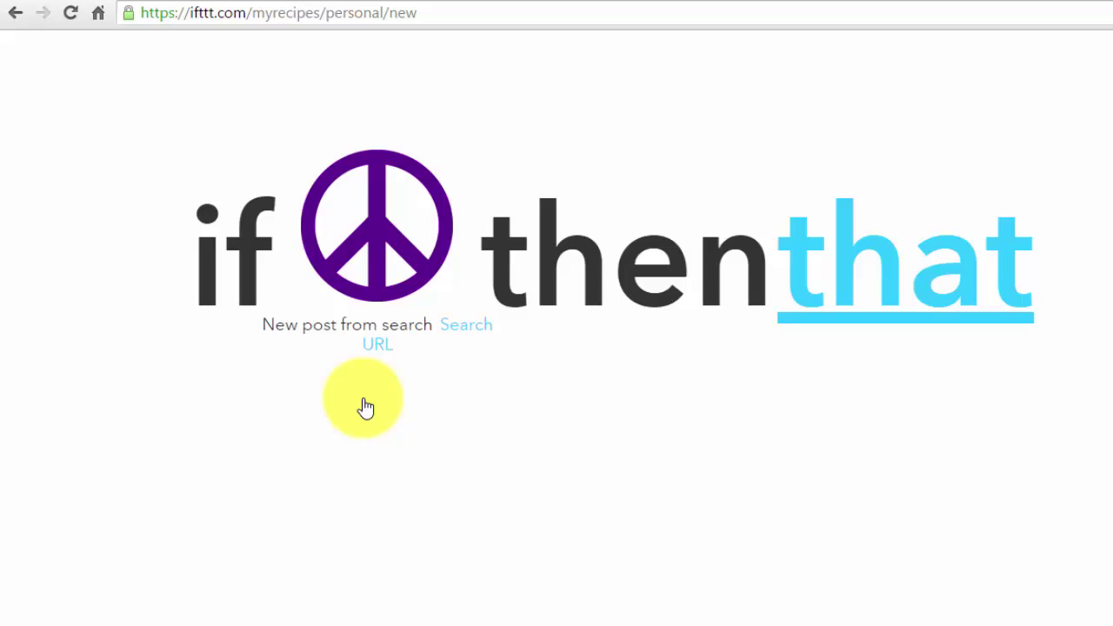
left_click(915, 203)
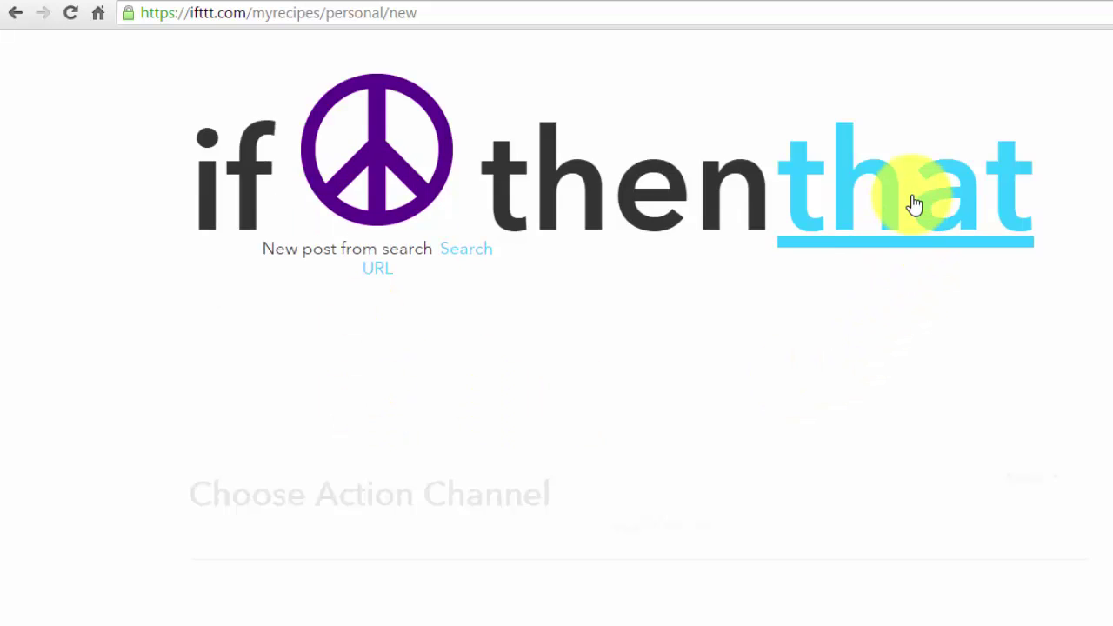
scroll(780, 400, "down", 8)
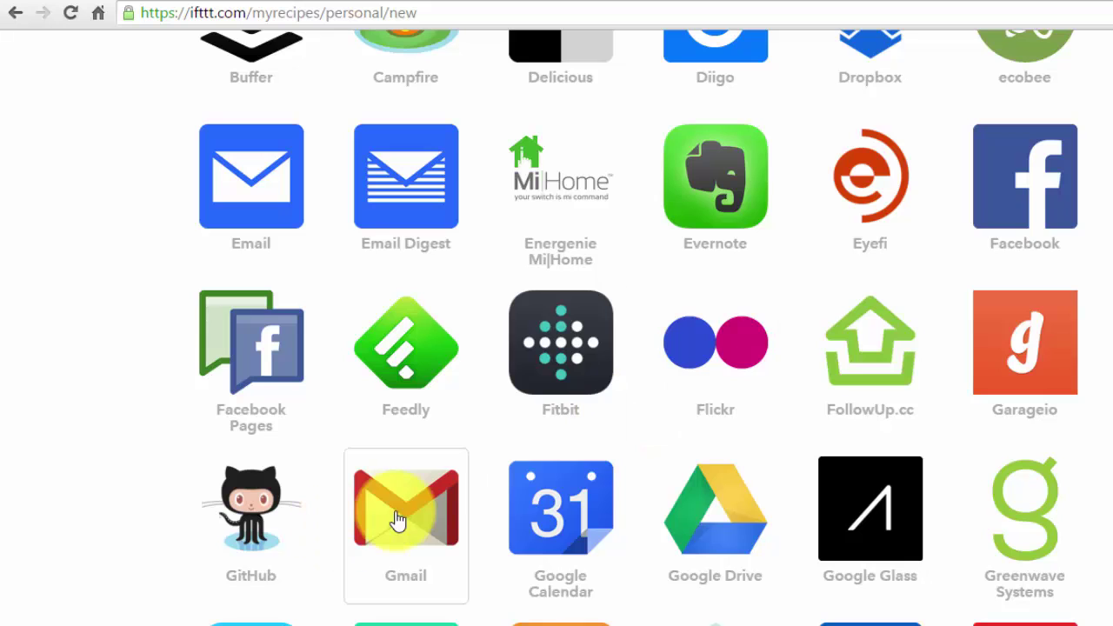
left_click(397, 520)
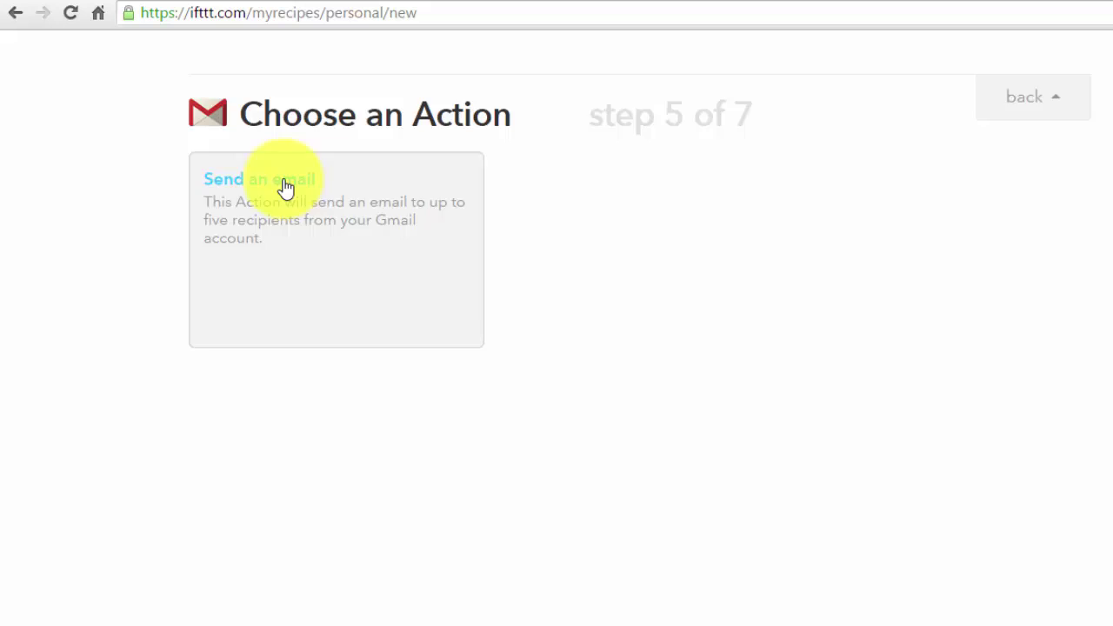
left_click(286, 186)
- Enter the Gmail recipient address, then create the action and the recipe
left_click(304, 252)
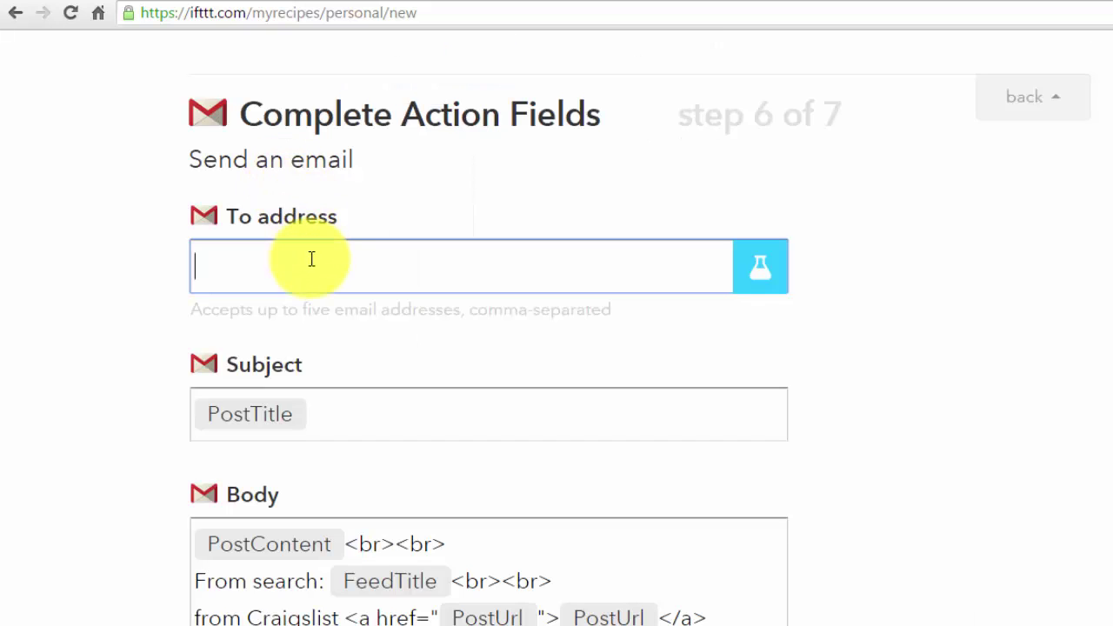
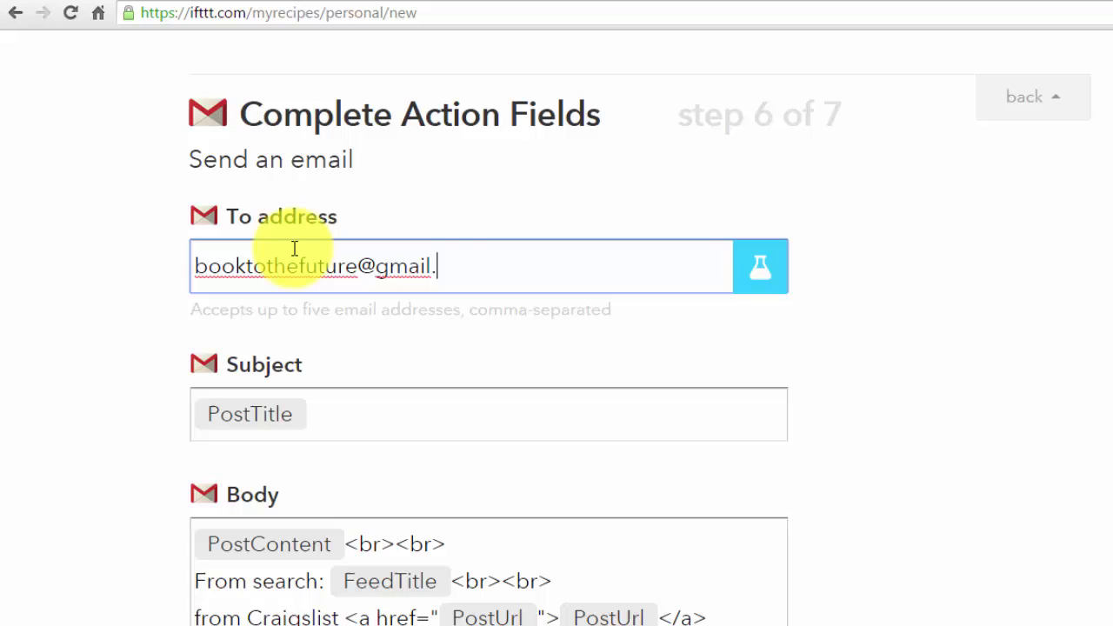
scroll(1061, 331, "down", 5)
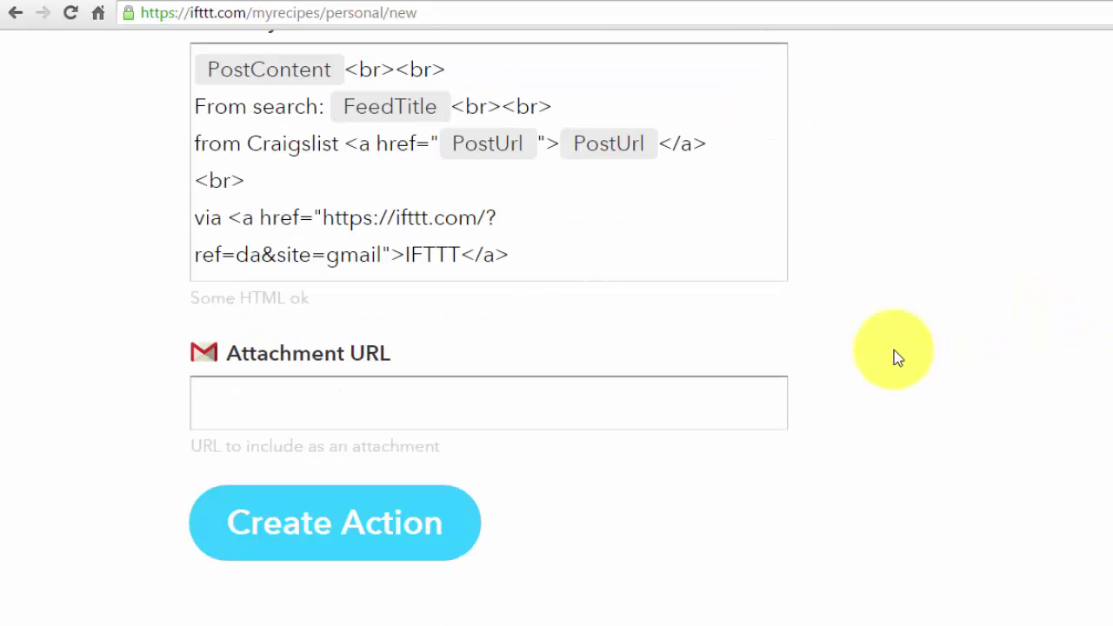
scroll(899, 358, "down", 3)
left_click(330, 258)
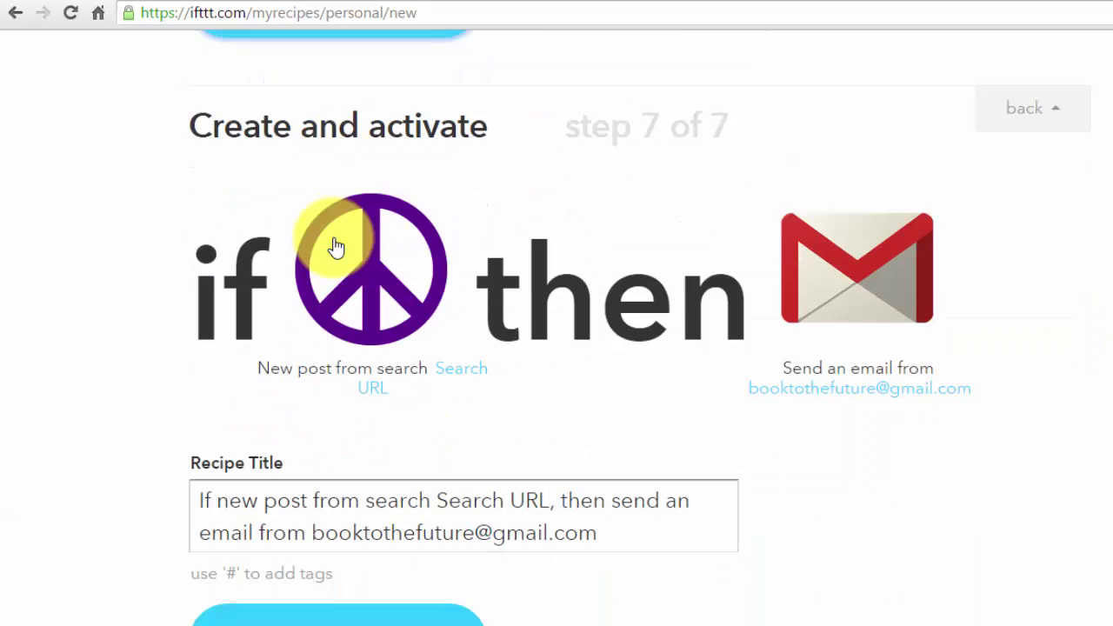
left_click(344, 619)
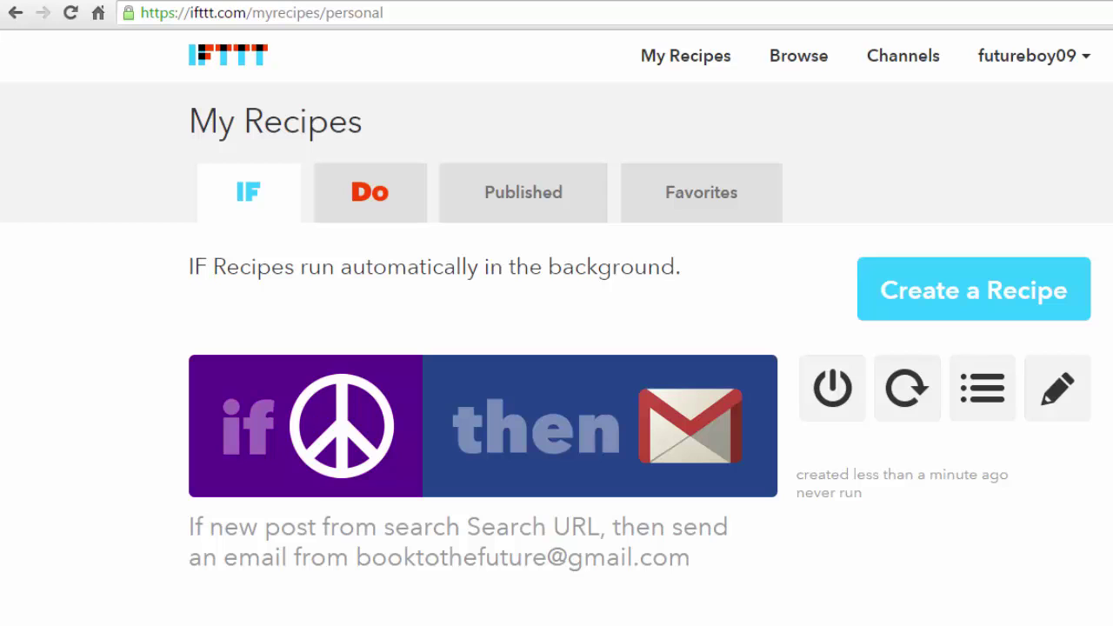
- Create a third recipe and pick Craigslist as its trigger channel
left_click(957, 301)
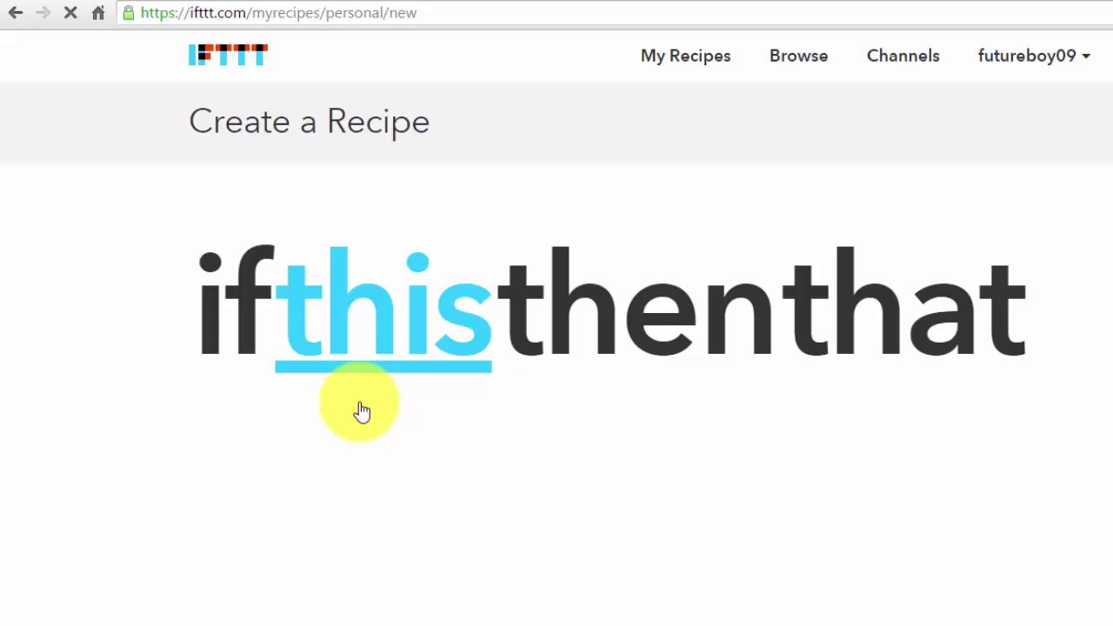
left_click(376, 331)
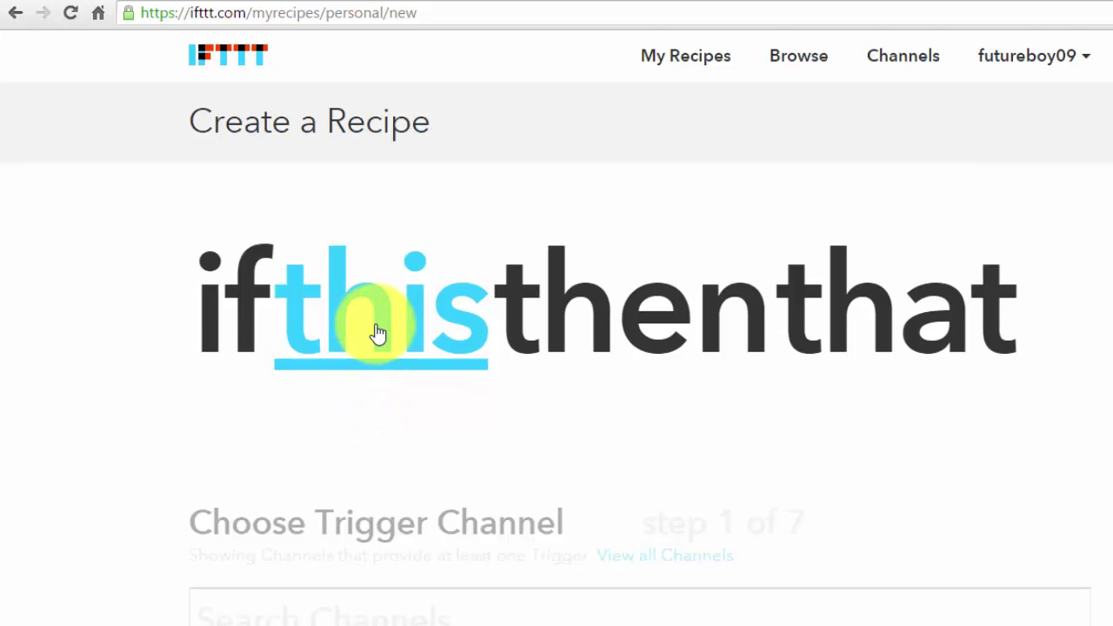
scroll(626, 422, "down", 5)
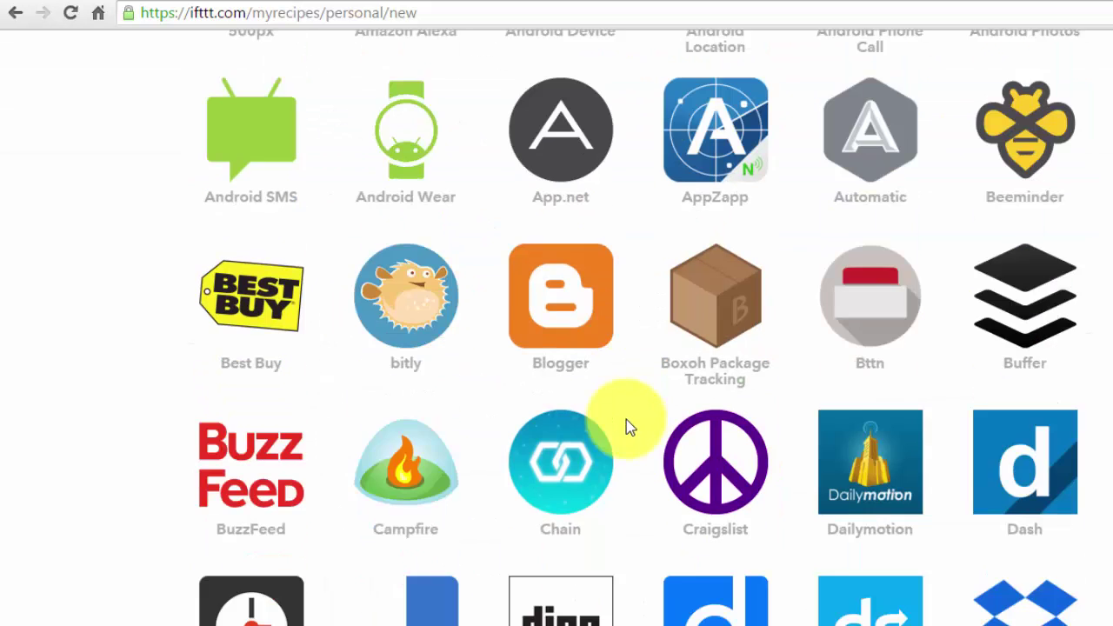
left_click(737, 367)
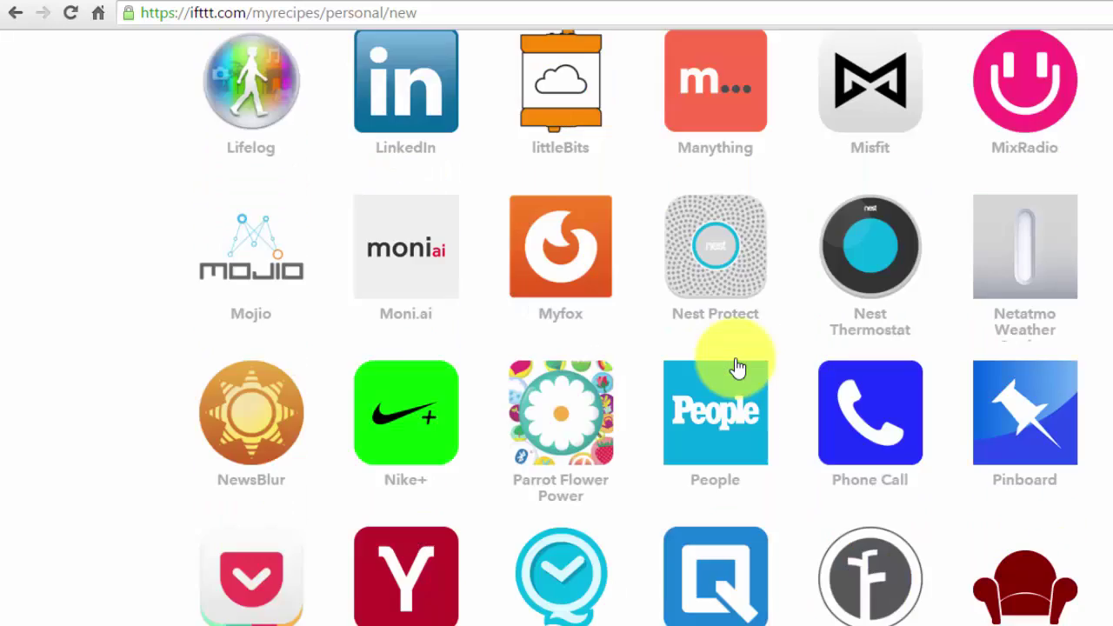
- Search Raleigh garage sales for 'books', copy the results URL and return to IFTTT
key("ctrl+Tab")
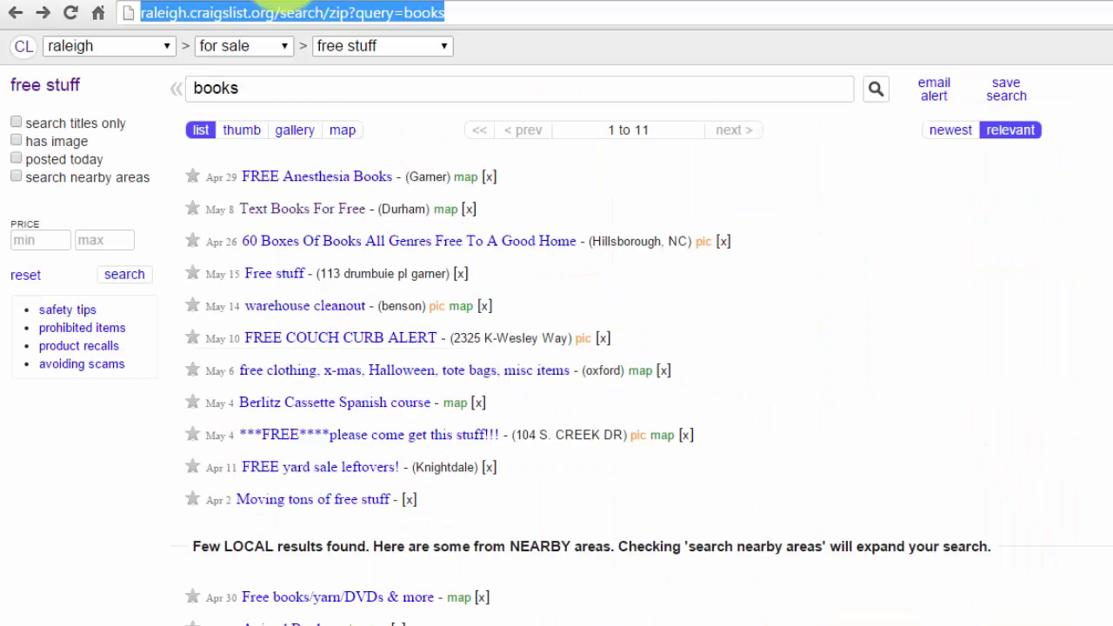
left_click(19, 18)
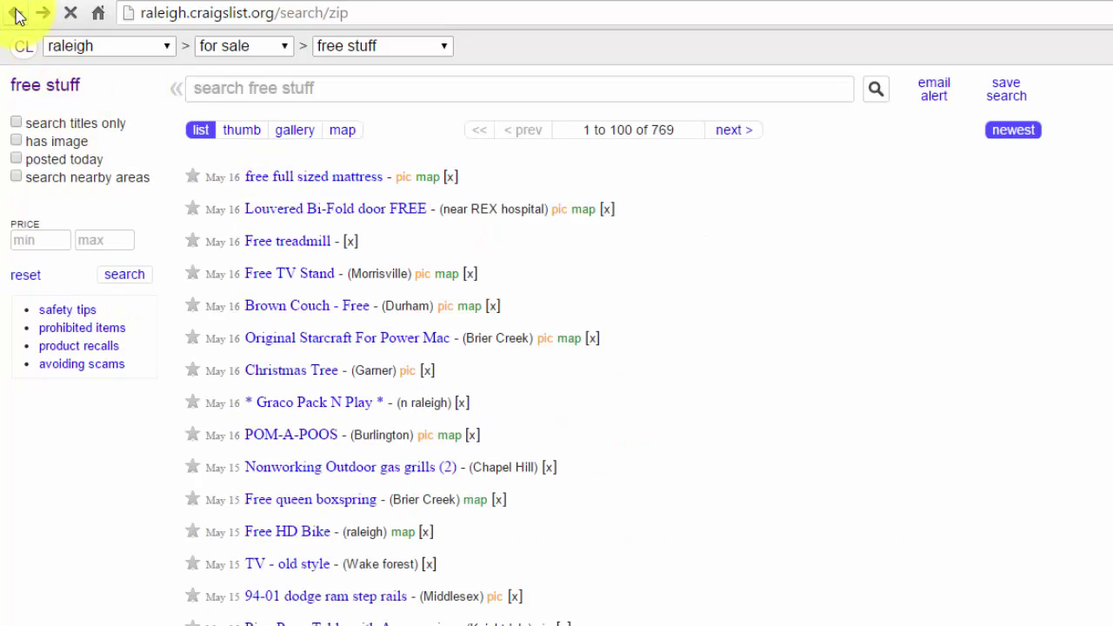
left_click(17, 13)
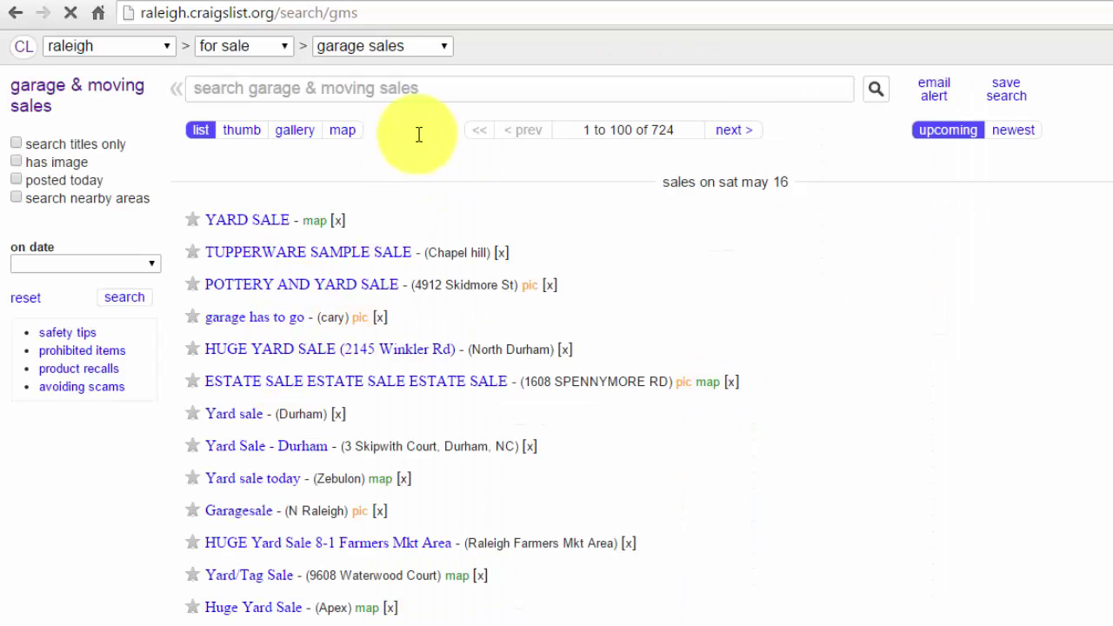
left_click(431, 94)
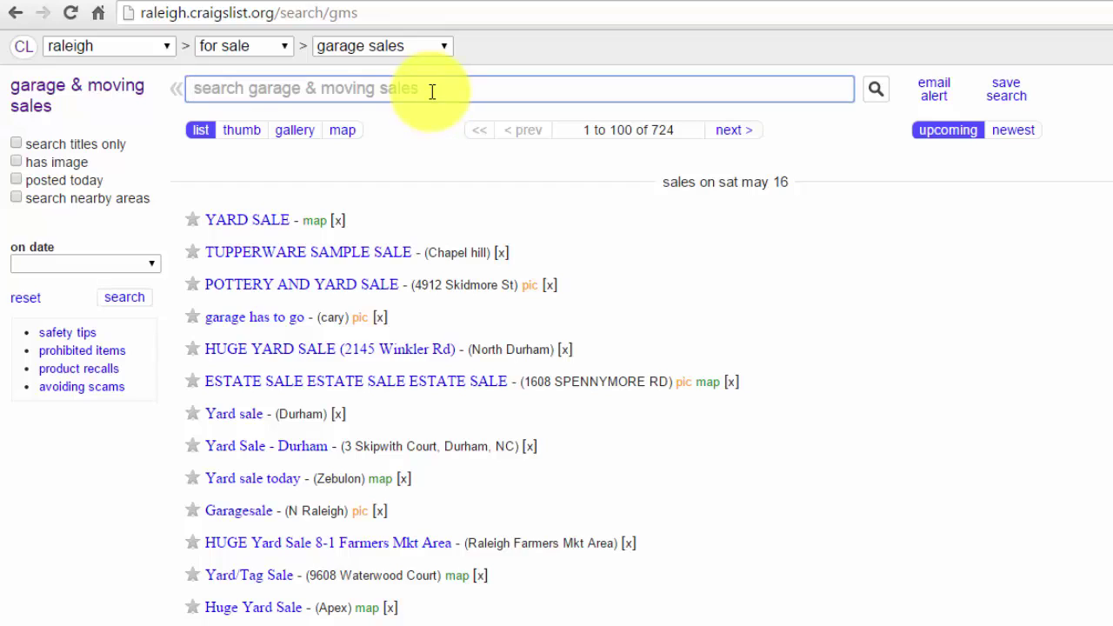
type("books")
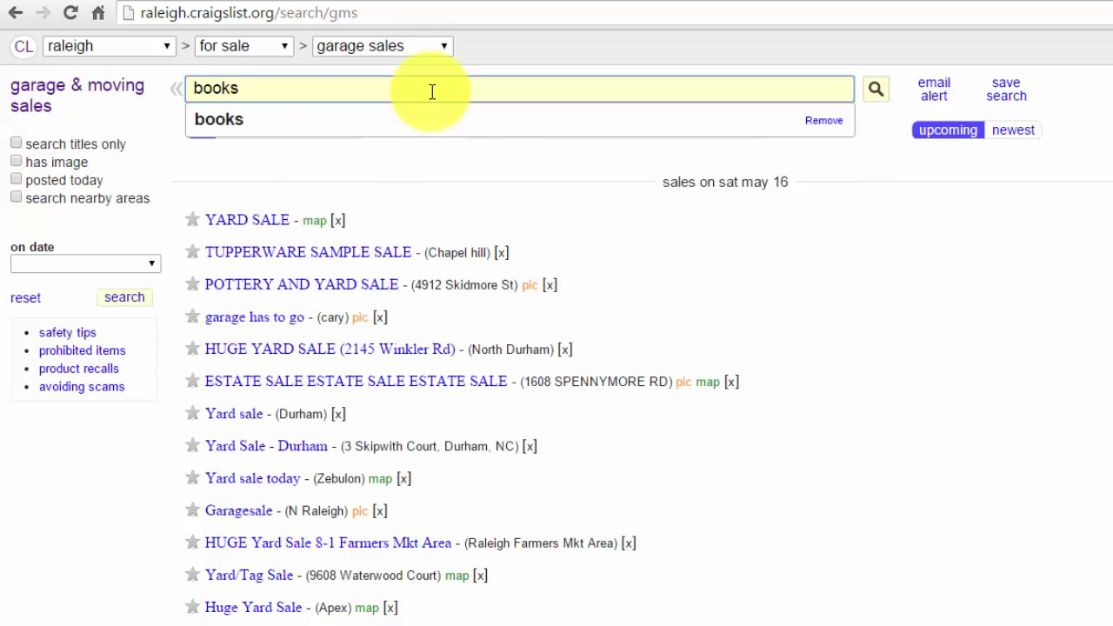
key("Return")
left_click(404, 10)
key("ctrl+c")
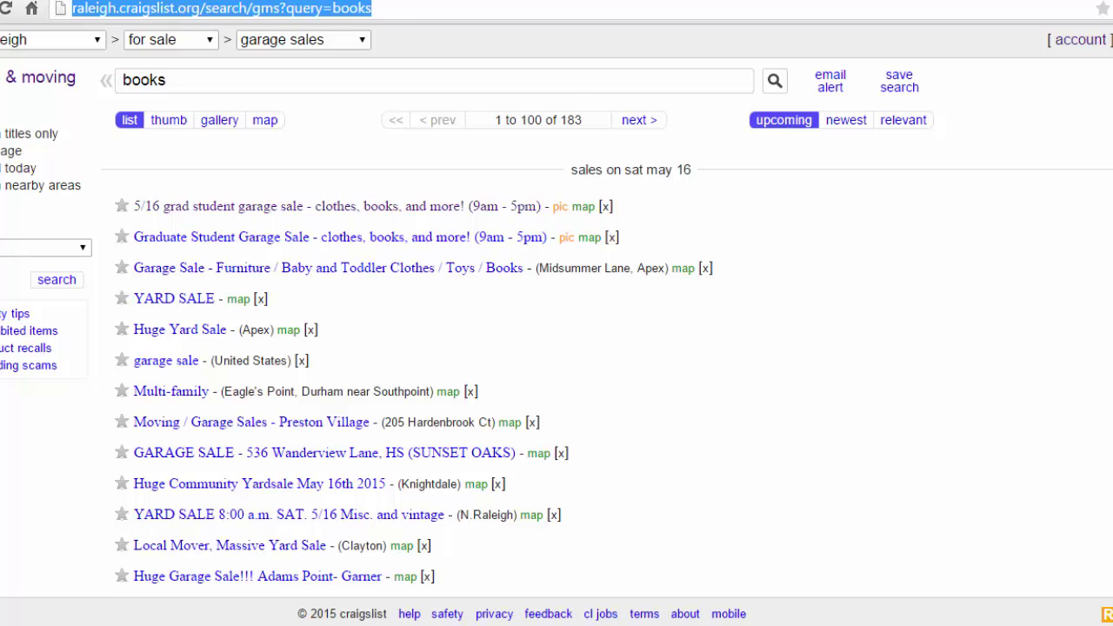
key("ctrl+Tab")
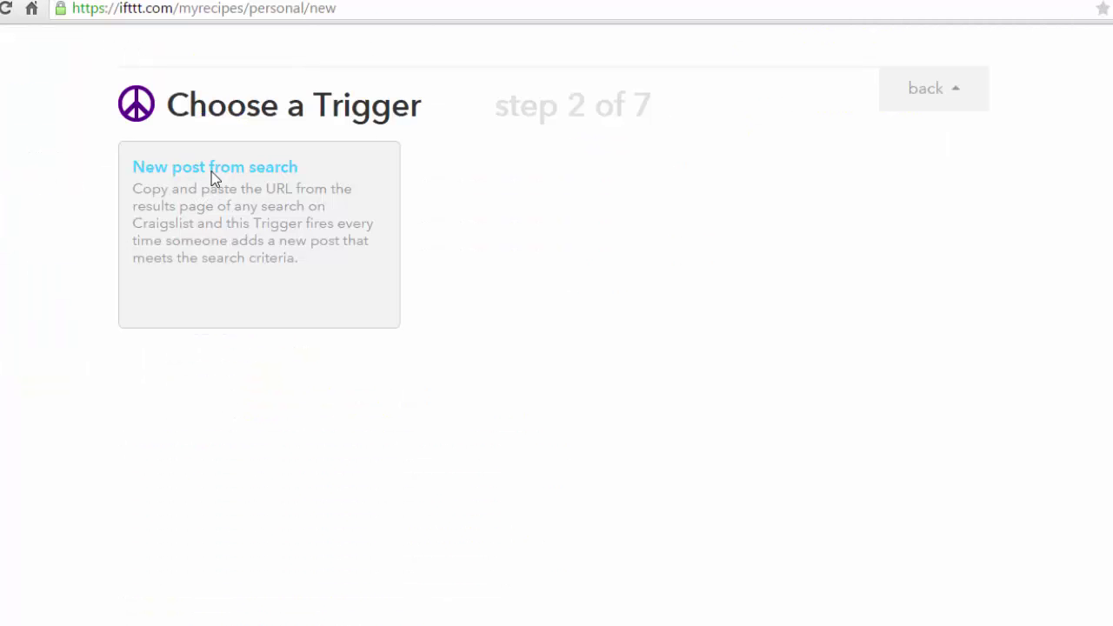
- Create a 'New post from search' trigger with the pasted garage-sale books search URL
left_click(211, 171)
left_click(277, 244)
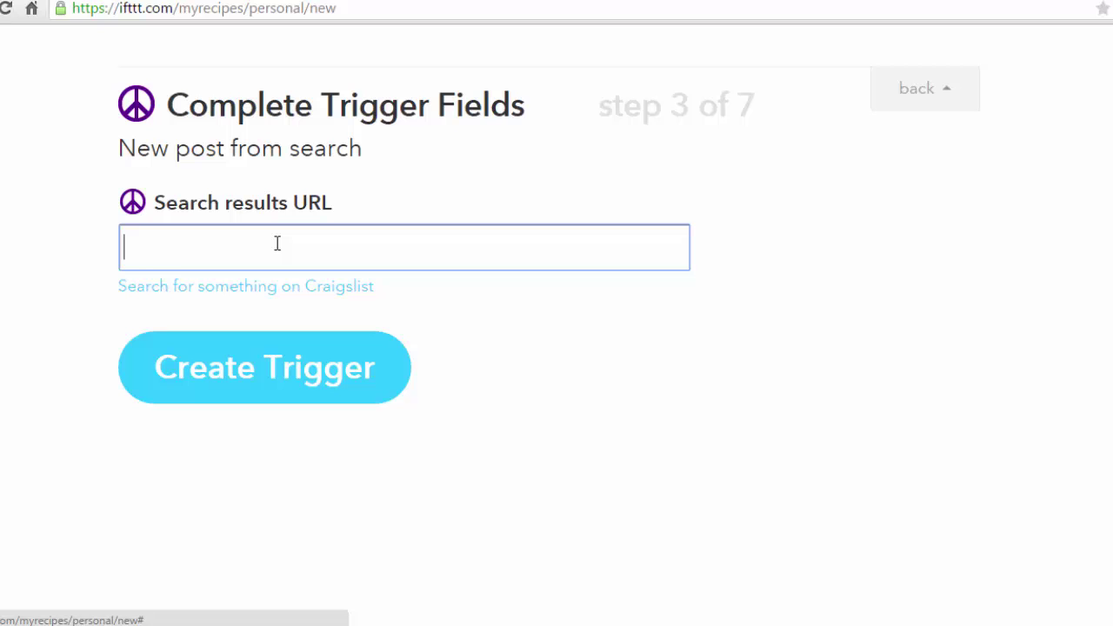
key("ctrl+v")
left_click(258, 392)
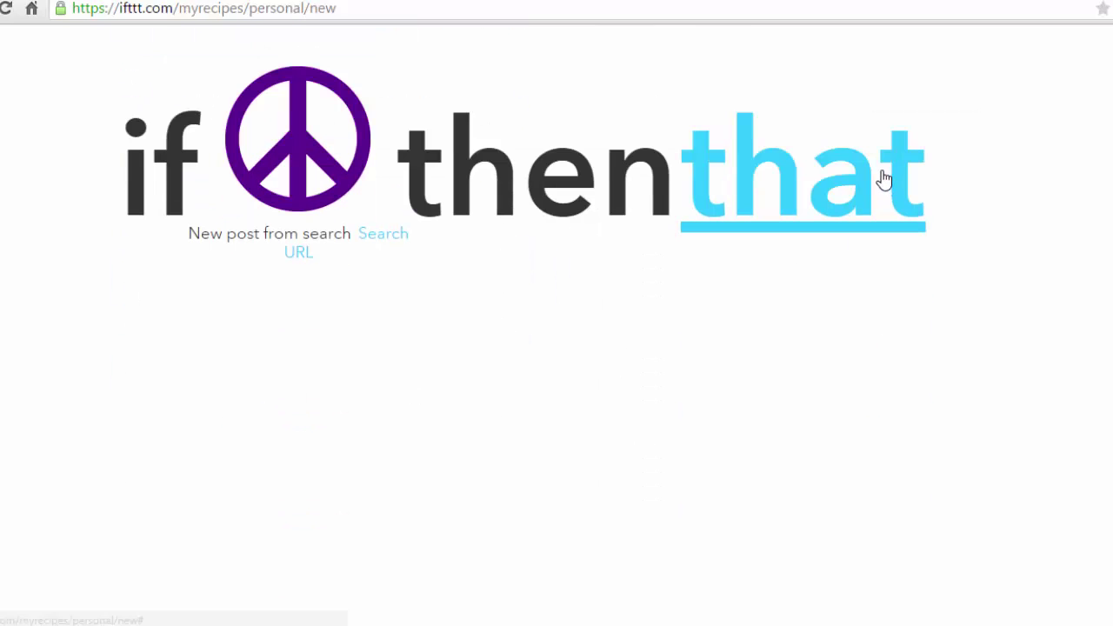
- Add a Gmail 'Send an email' action to the recipient's e-mail address and create the recipe
left_click(879, 179)
scroll(566, 460, "down", 7)
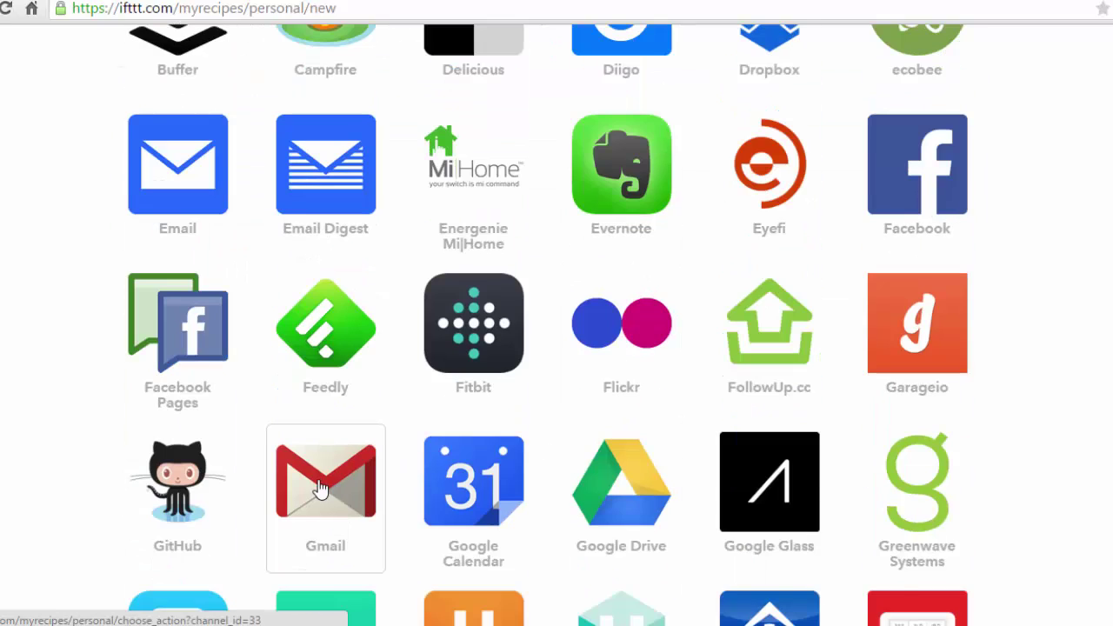
left_click(320, 488)
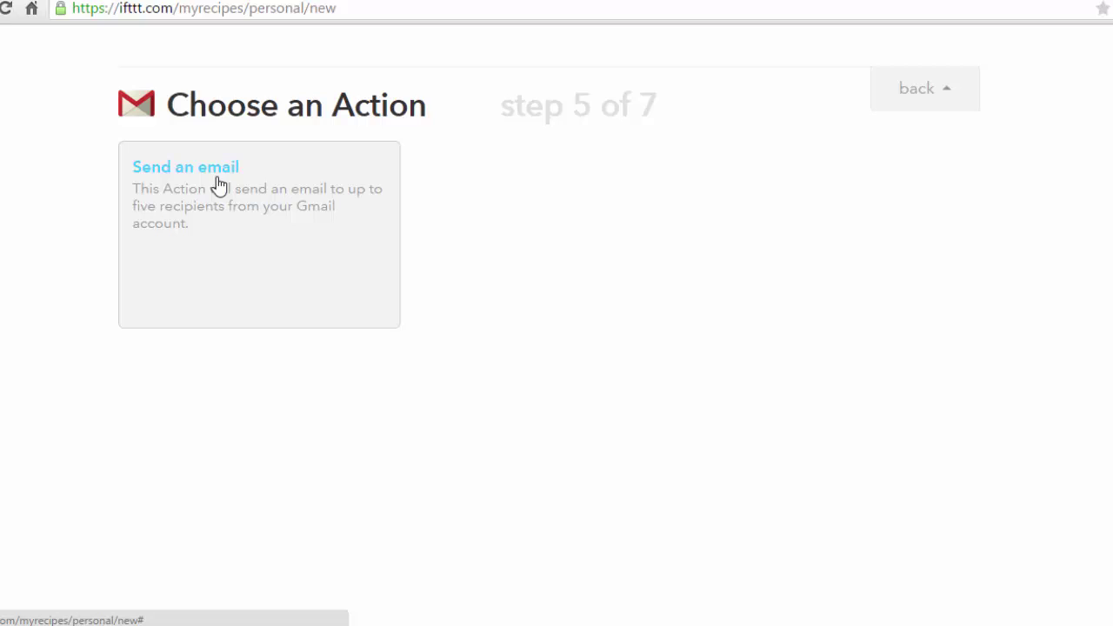
left_click(217, 177)
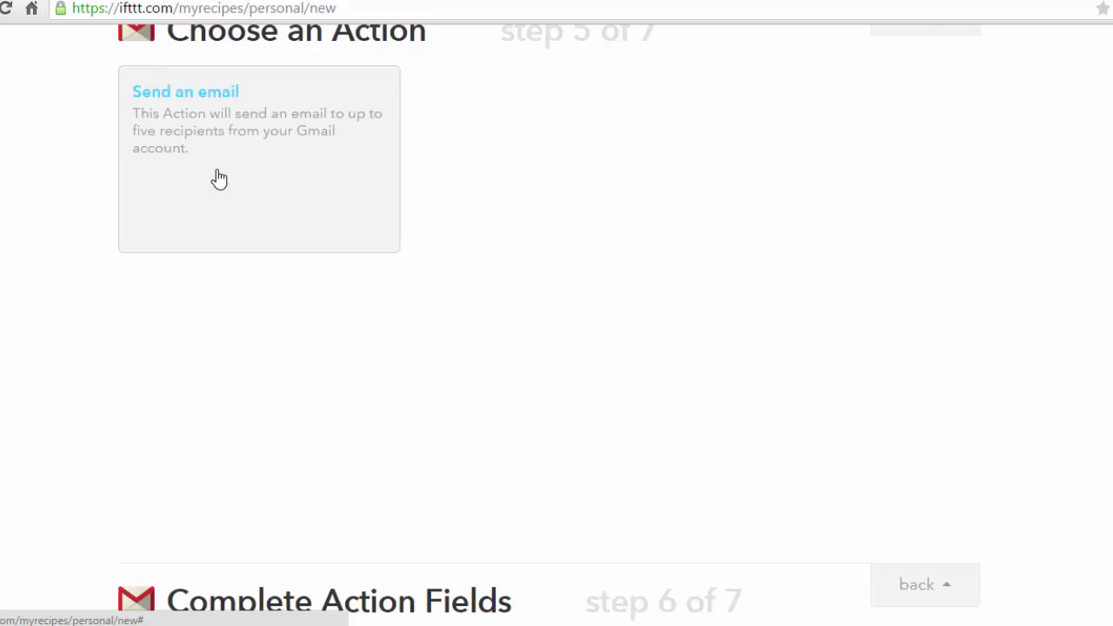
left_click(284, 261)
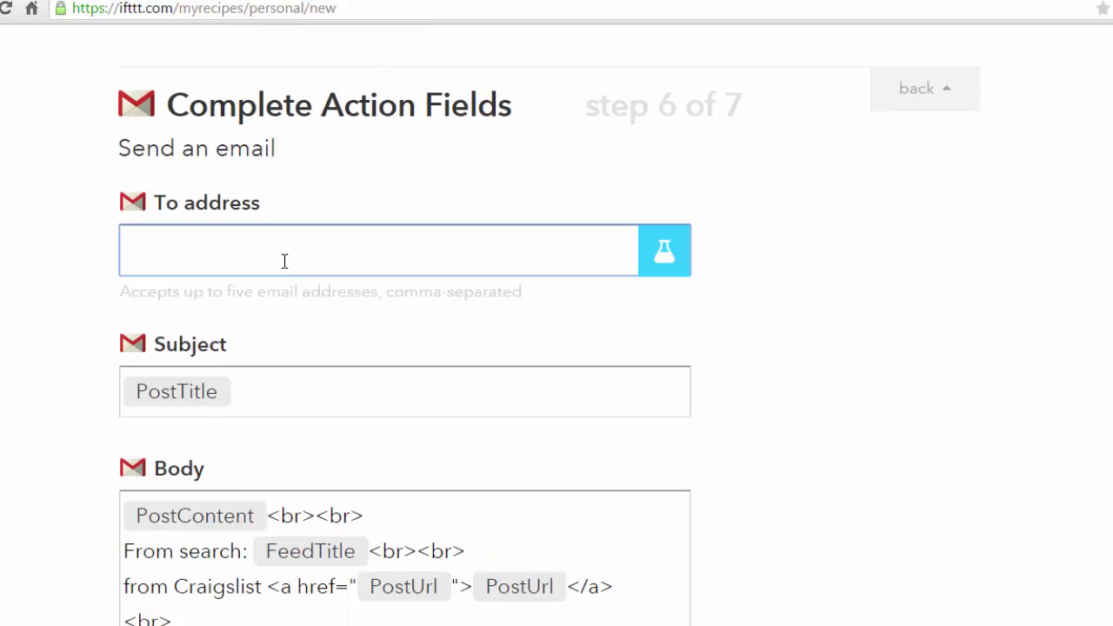
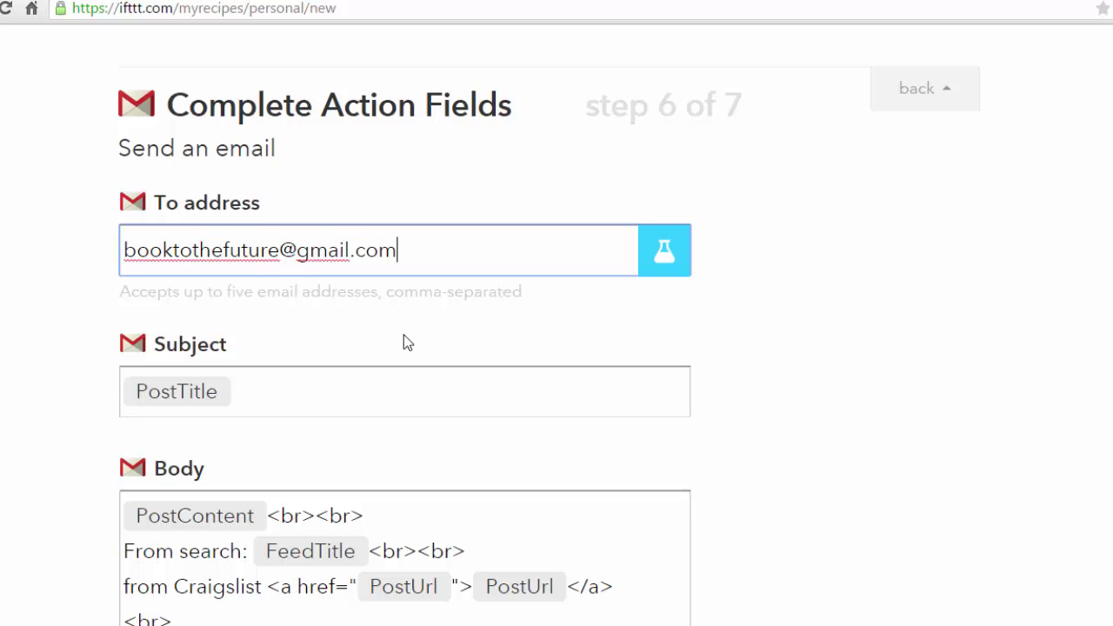
scroll(487, 425, "down", 6)
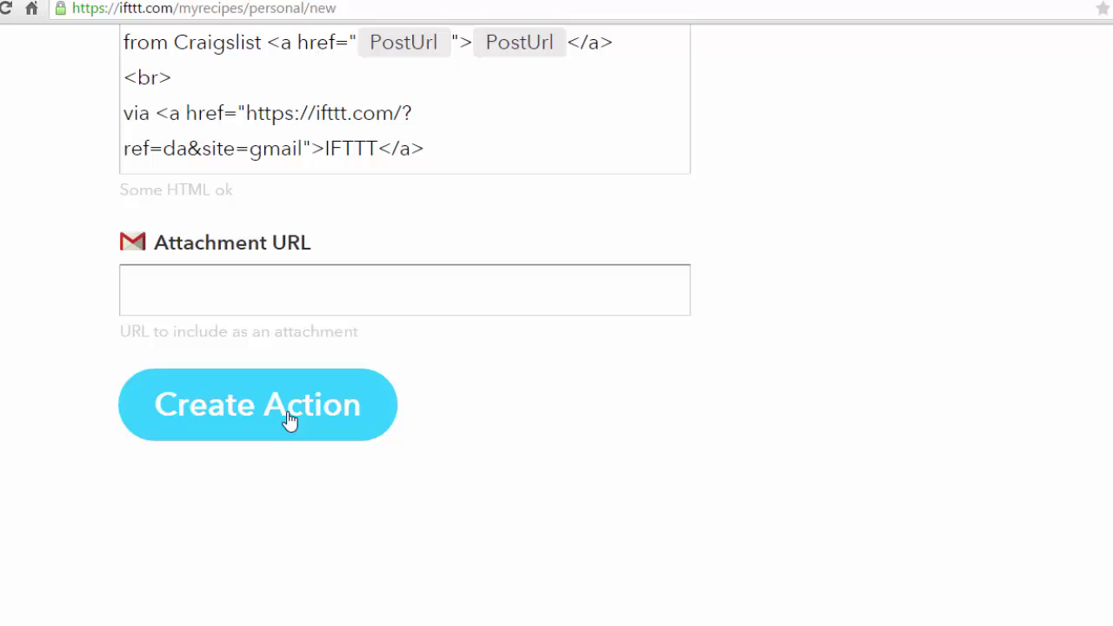
left_click(289, 420)
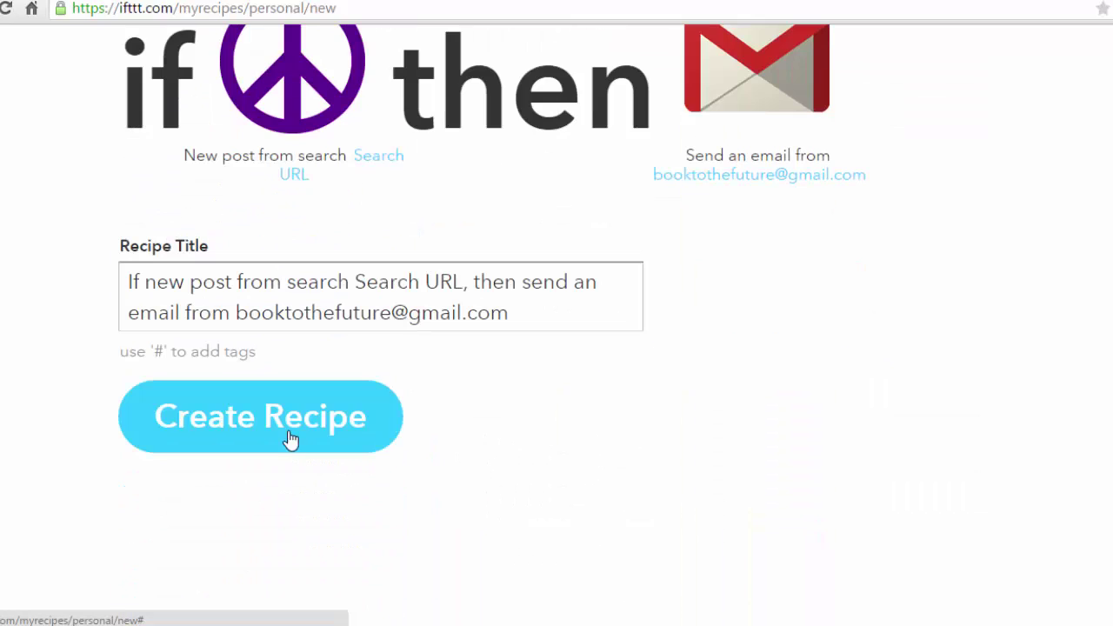
left_click(294, 432)
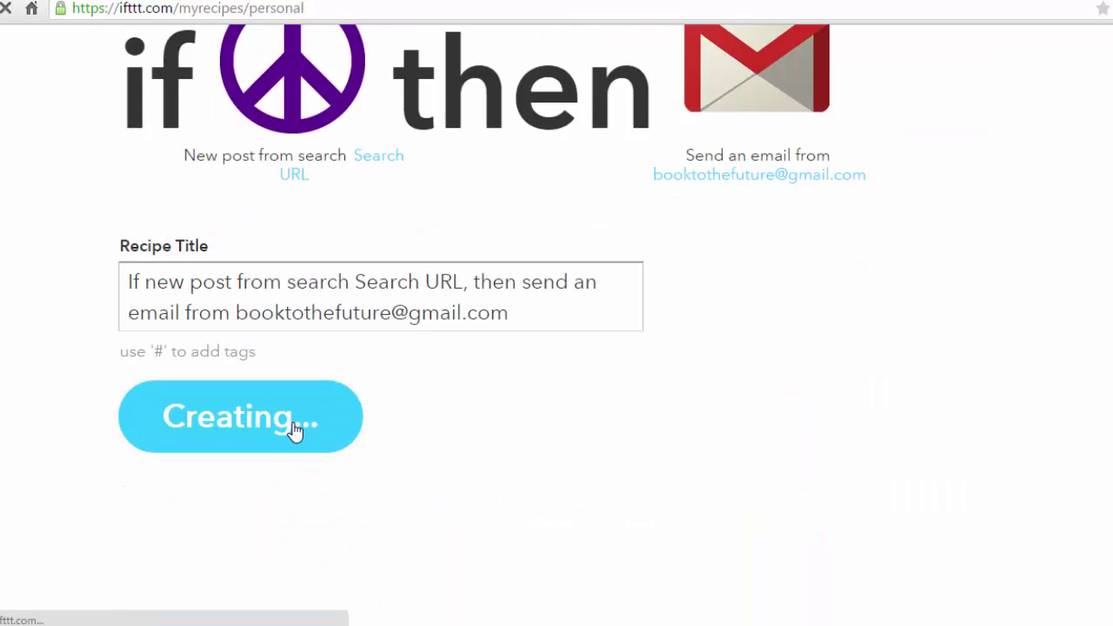